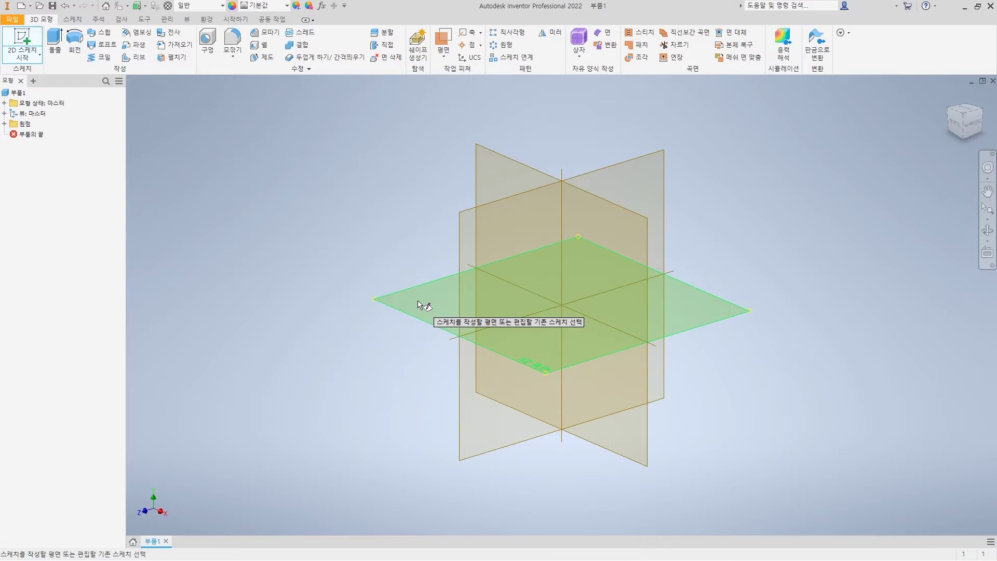
{"action": "mouse_move", "coordinate": [223, 212]}
{"action": "left_mouse_down"}
{"action": "mouse_move", "coordinate": [328, 160]}
{"action": "mouse_move", "coordinate": [393, 208]}
{"action": "left_mouse_up"}
{"action": "mouse_move", "coordinate": [227, 215]}
{"action": "left_mouse_down"}
{"action": "mouse_move", "coordinate": [298, 259]}
{"action": "mouse_move", "coordinate": [372, 225]}
{"action": "mouse_move", "coordinate": [376, 205]}
{"action": "mouse_move", "coordinate": [388, 211]}
{"action": "mouse_move", "coordinate": [385, 319]}
{"action": "left_mouse_up"}
{"action": "mouse_move", "coordinate": [298, 260]}
{"action": "left_mouse_down"}
{"action": "mouse_move", "coordinate": [298, 362]}
{"action": "mouse_move", "coordinate": [388, 324]}
{"action": "left_mouse_up"}
{"action": "mouse_move", "coordinate": [226, 215]}
{"action": "left_mouse_down"}
{"action": "mouse_move", "coordinate": [217, 313]}
{"action": "mouse_move", "coordinate": [298, 368]}
{"action": "left_mouse_up"}
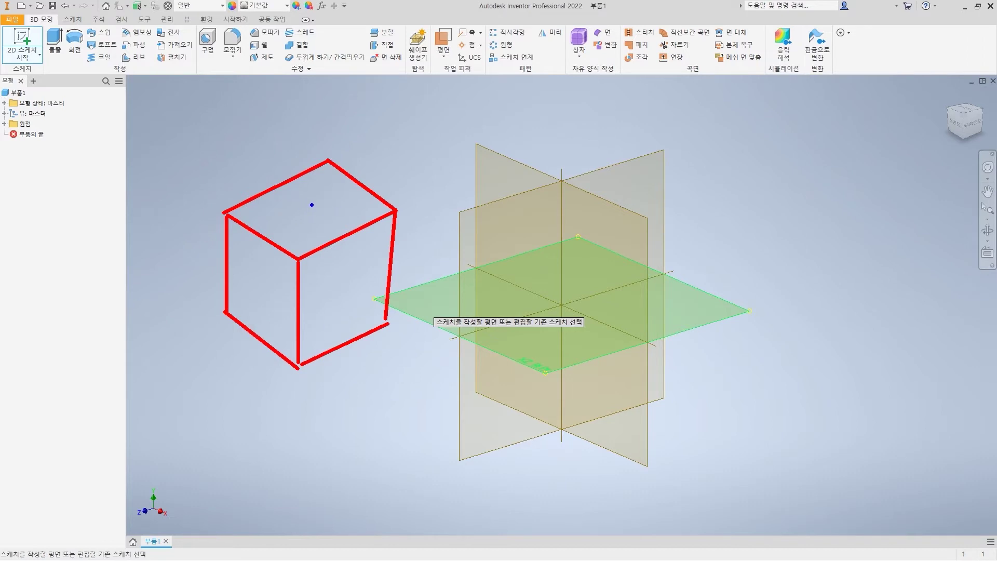
{"action": "left_click_drag", "start_coordinate": [312, 208], "coordinate": [312, 139]}
{"action": "mouse_move", "coordinate": [304, 215]}
{"action": "left_mouse_down"}
{"action": "mouse_move", "coordinate": [314, 213]}
{"action": "mouse_move", "coordinate": [290, 208]}
{"action": "mouse_move", "coordinate": [314, 218]}
{"action": "mouse_move", "coordinate": [333, 204]}
{"action": "mouse_move", "coordinate": [322, 199]}
{"action": "left_mouse_up"}
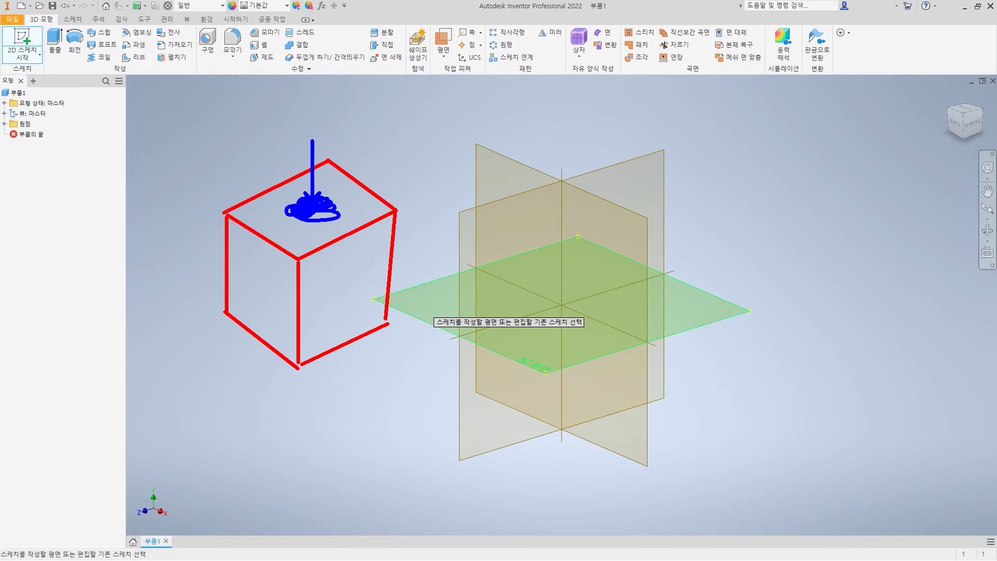
{"action": "mouse_move", "coordinate": [369, 221]}
{"action": "left_mouse_down"}
{"action": "mouse_move", "coordinate": [406, 254]}
{"action": "mouse_move", "coordinate": [378, 234]}
{"action": "left_mouse_up"}
{"action": "key", "text": "ctrl+z"}
{"action": "left_click_drag", "start_coordinate": [339, 200], "coordinate": [345, 130]}
{"action": "left_click_drag", "start_coordinate": [298, 213], "coordinate": [286, 217]}
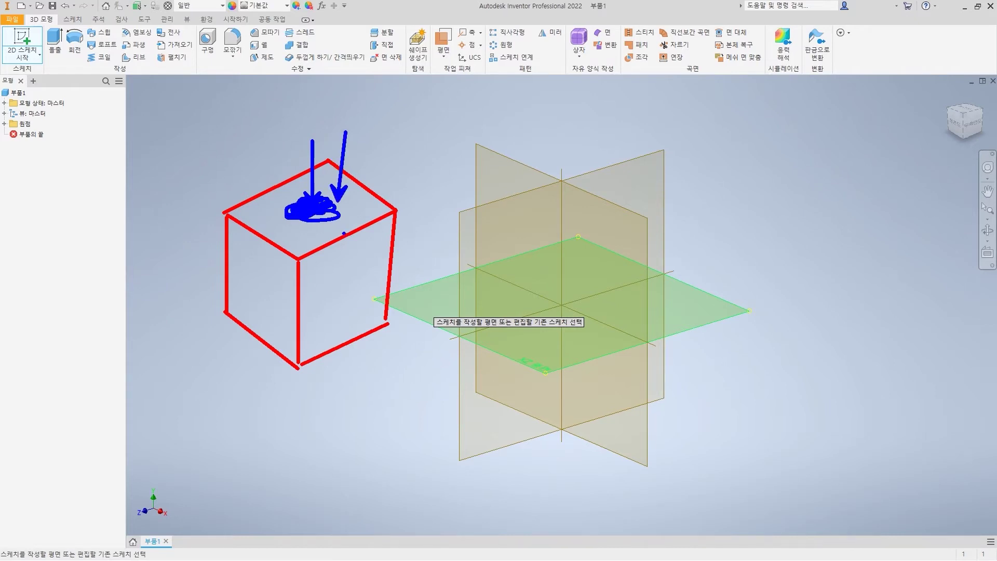
{"action": "mouse_move", "coordinate": [259, 294]}
{"action": "left_mouse_down"}
{"action": "mouse_move", "coordinate": [244, 288]}
{"action": "mouse_move", "coordinate": [260, 301]}
{"action": "mouse_move", "coordinate": [247, 300]}
{"action": "mouse_move", "coordinate": [270, 304]}
{"action": "left_mouse_up"}
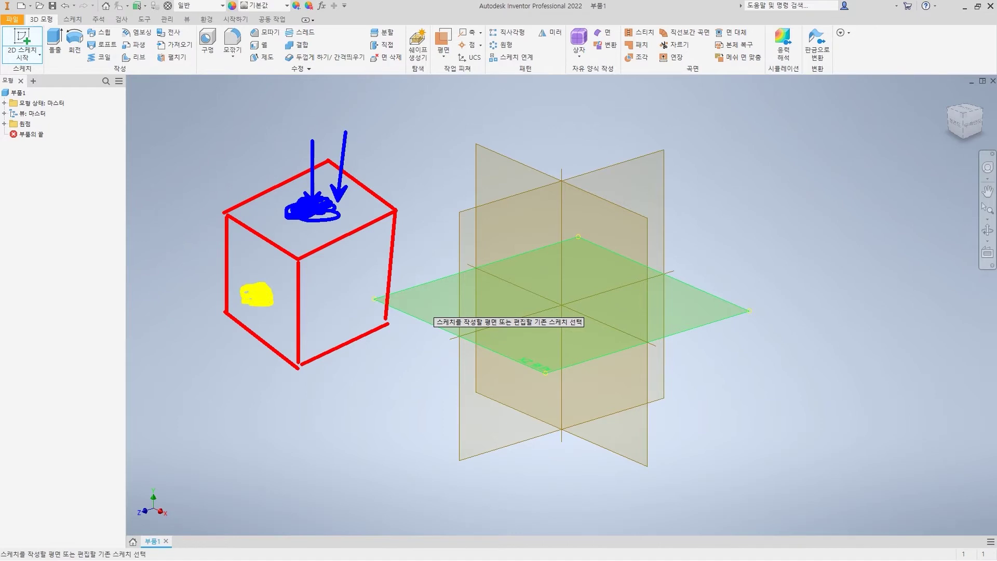
{"action": "mouse_move", "coordinate": [338, 292]}
{"action": "left_mouse_down"}
{"action": "mouse_move", "coordinate": [353, 296]}
{"action": "mouse_move", "coordinate": [361, 281]}
{"action": "mouse_move", "coordinate": [337, 306]}
{"action": "left_mouse_up"}
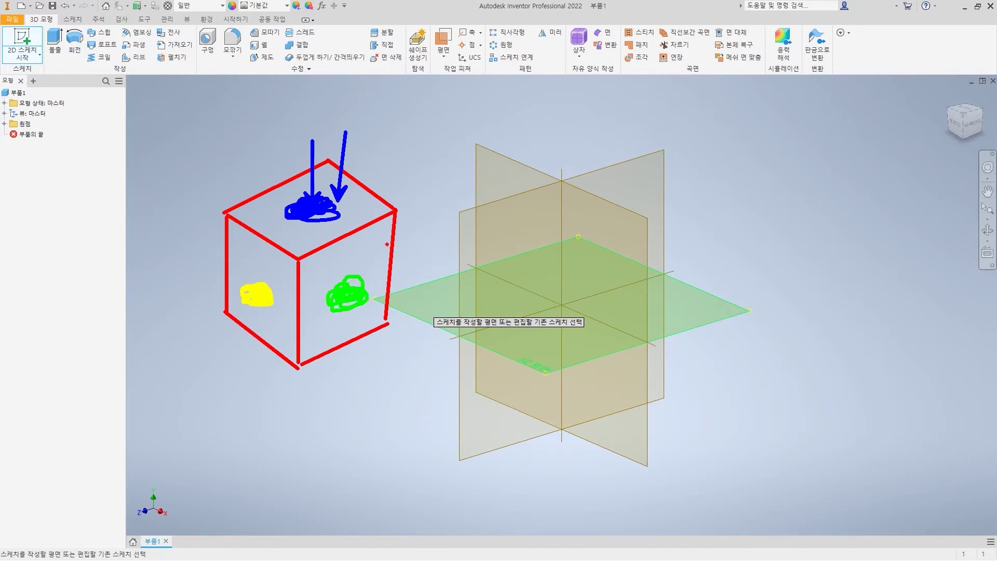
{"action": "mouse_move", "coordinate": [437, 184]}
{"action": "left_mouse_down"}
{"action": "mouse_move", "coordinate": [484, 171]}
{"action": "mouse_move", "coordinate": [481, 181]}
{"action": "left_mouse_up"}
{"action": "mouse_move", "coordinate": [714, 191]}
{"action": "left_mouse_down"}
{"action": "mouse_move", "coordinate": [651, 182]}
{"action": "mouse_move", "coordinate": [656, 193]}
{"action": "left_mouse_up"}
{"action": "mouse_move", "coordinate": [705, 256]}
{"action": "left_mouse_down"}
{"action": "mouse_move", "coordinate": [713, 301]}
{"action": "mouse_move", "coordinate": [728, 301]}
{"action": "left_mouse_up"}
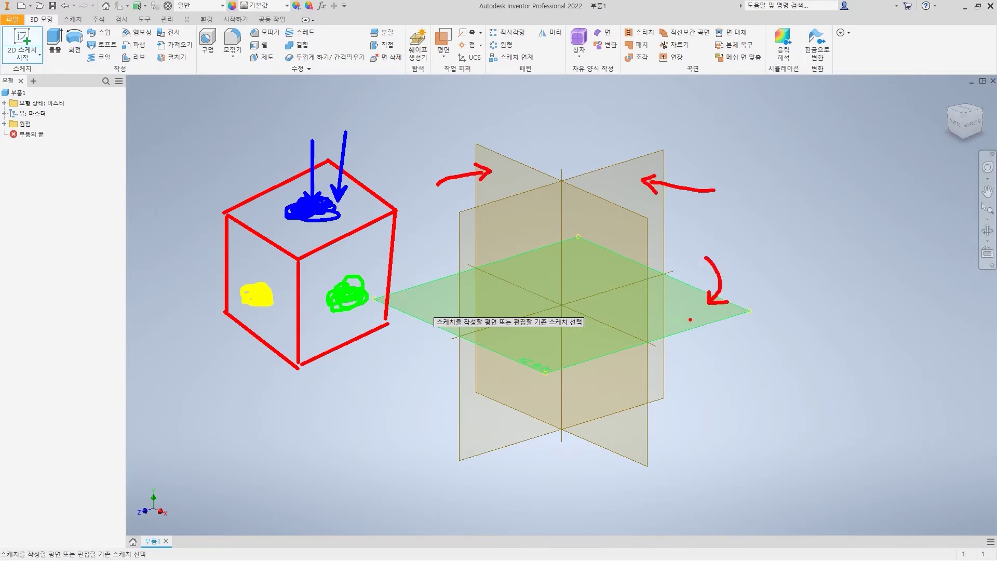
{"action": "key", "text": "Escape"}
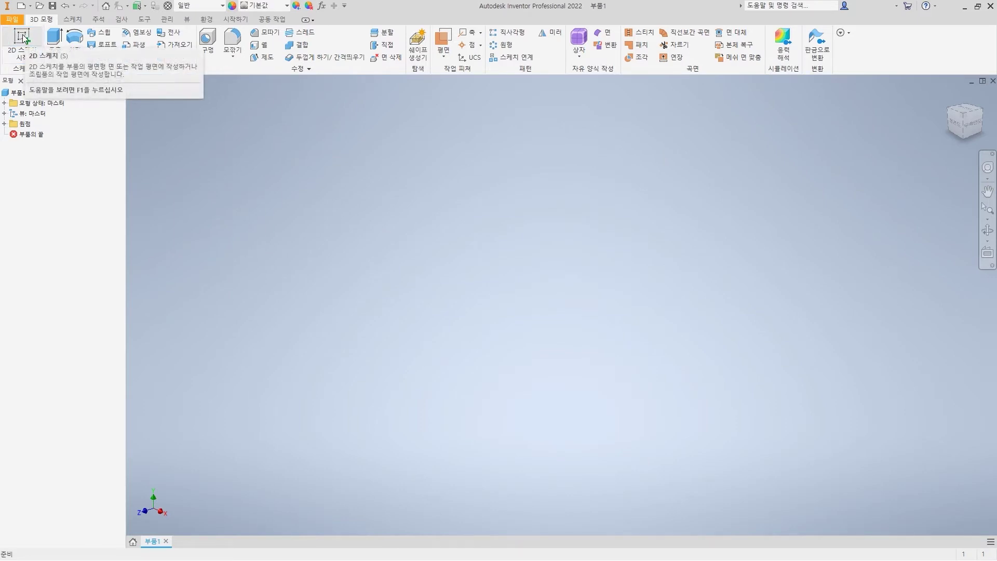
Start a 2D sketch on the vertical XY plane and finish it without drawing any geometry.
{"action": "left_click", "coordinate": [24, 39]}
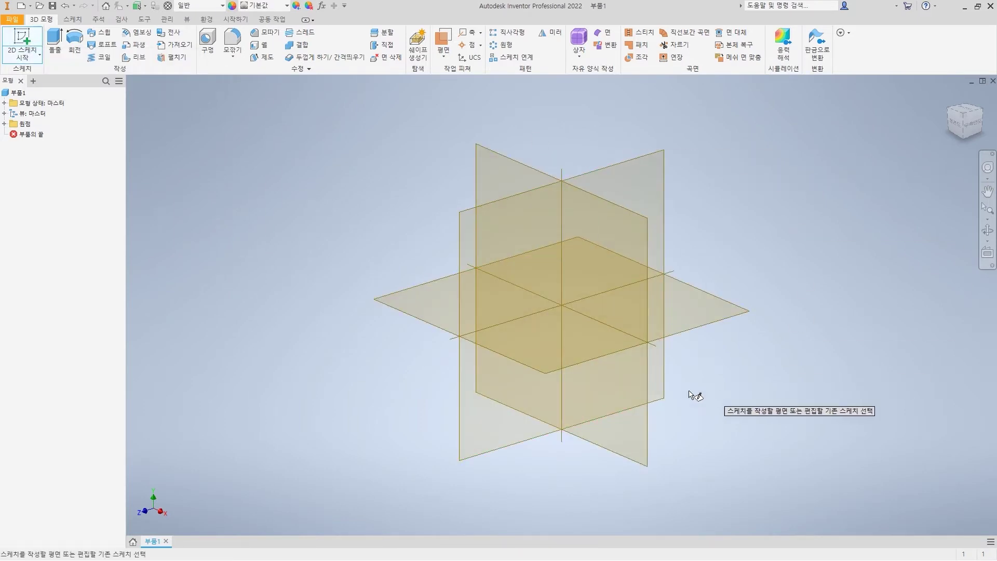
{"action": "left_click", "coordinate": [496, 170]}
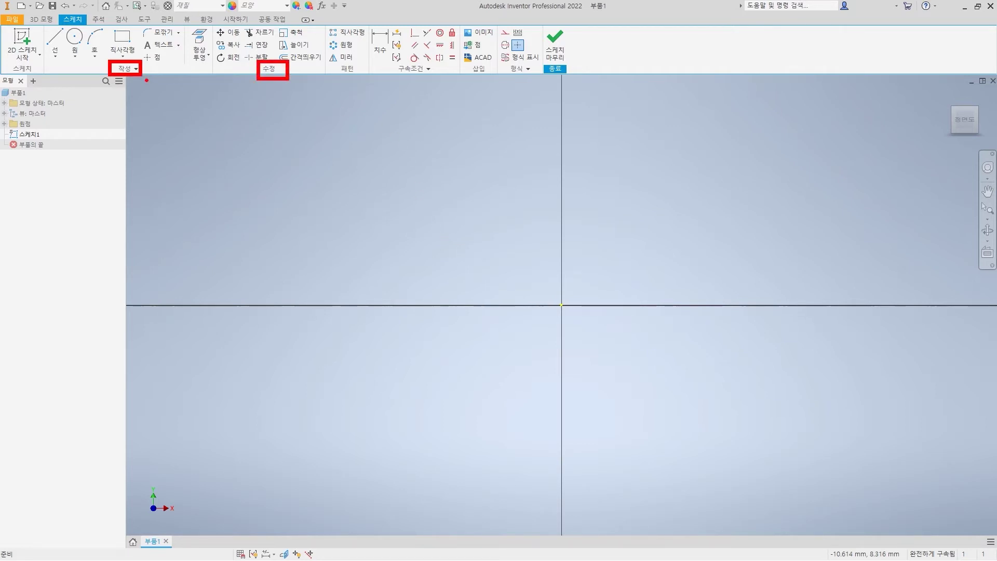
{"action": "mouse_move", "coordinate": [280, 82]}
{"action": "left_mouse_down"}
{"action": "mouse_move", "coordinate": [257, 100]}
{"action": "mouse_move", "coordinate": [176, 104]}
{"action": "mouse_move", "coordinate": [128, 84]}
{"action": "mouse_move", "coordinate": [144, 82]}
{"action": "left_mouse_up"}
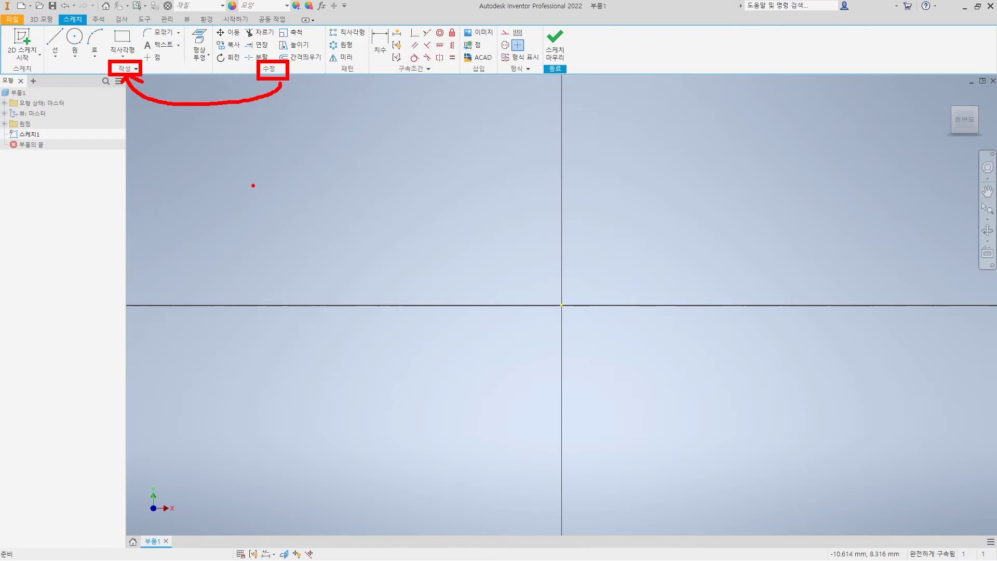
{"action": "key", "text": "Escape"}
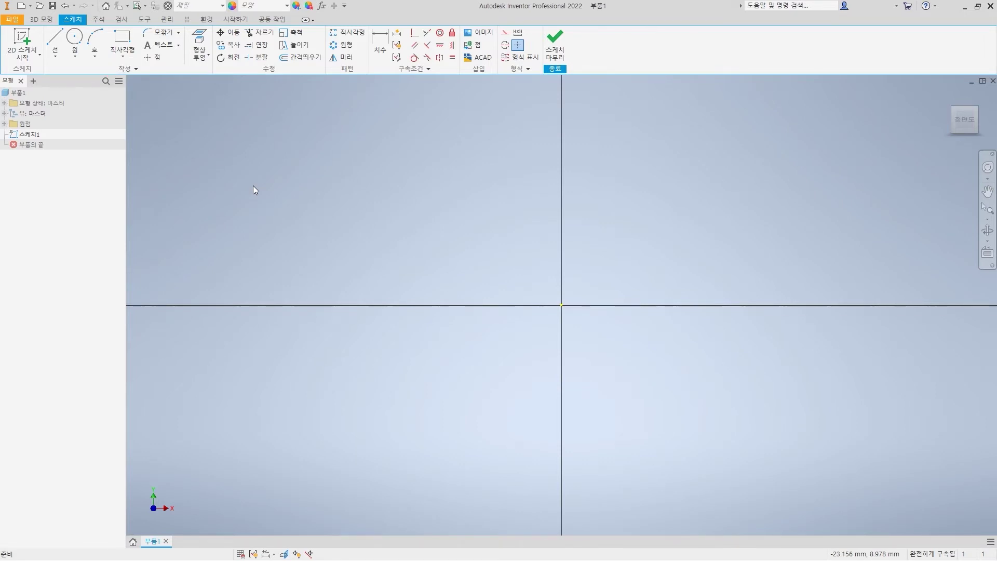
{"action": "key", "text": "ctrl+2"}
{"action": "left_click_drag", "start_coordinate": [541, 23], "coordinate": [571, 76]}
{"action": "key", "text": "Escape"}
{"action": "left_click", "coordinate": [556, 47]}
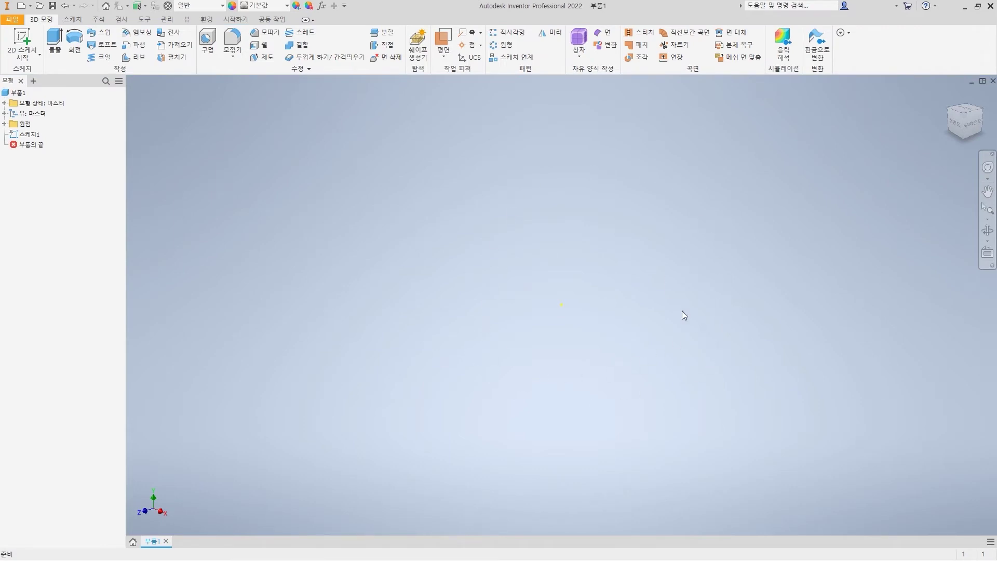
{"action": "mouse_move", "coordinate": [2, 124]}
{"action": "left_mouse_down"}
{"action": "mouse_move", "coordinate": [57, 145]}
{"action": "mouse_move", "coordinate": [138, 135]}
{"action": "left_mouse_up"}
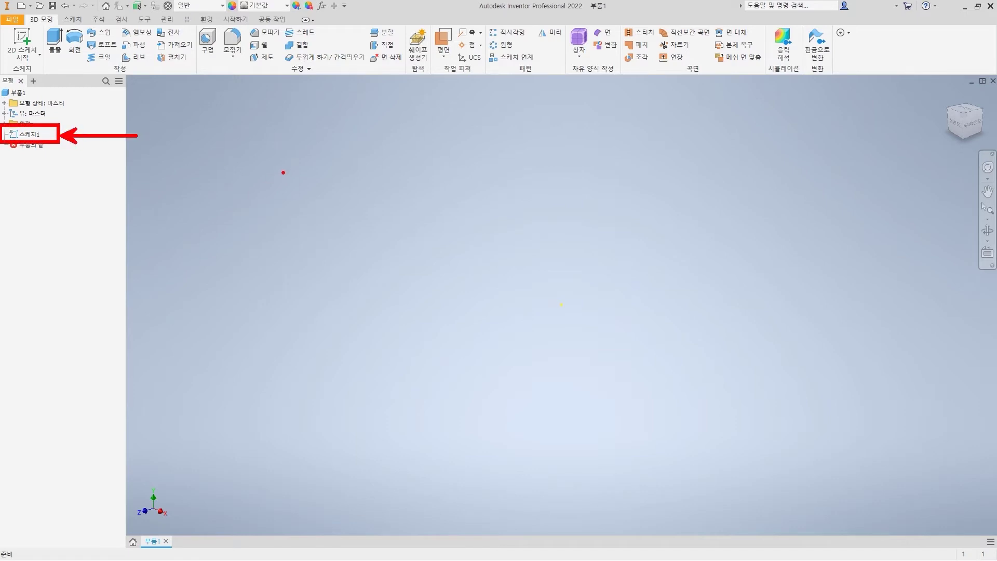
{"action": "mouse_move", "coordinate": [312, 185]}
{"action": "left_mouse_down"}
{"action": "mouse_move", "coordinate": [441, 253]}
{"action": "mouse_move", "coordinate": [411, 272]}
{"action": "mouse_move", "coordinate": [418, 246]}
{"action": "left_mouse_up"}
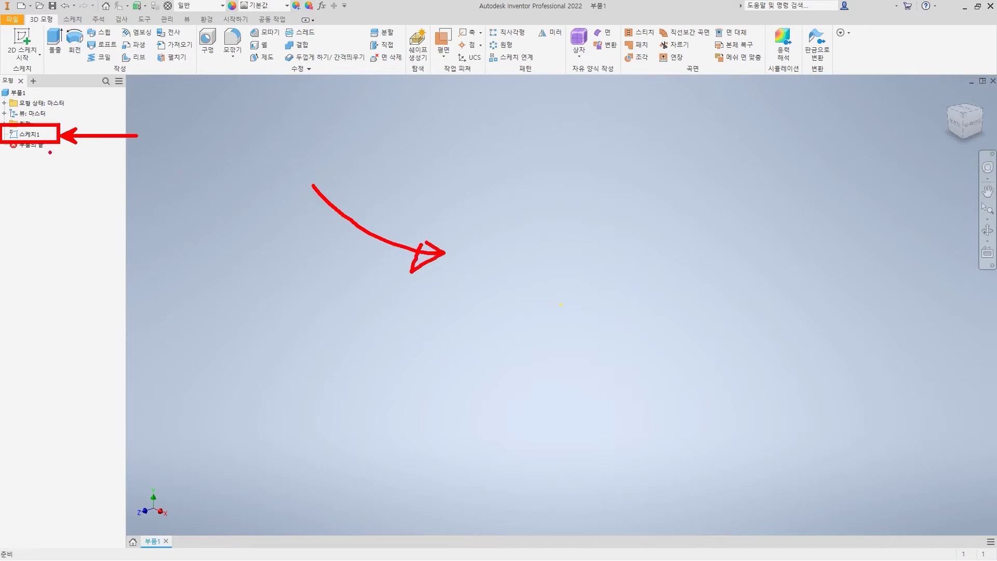
{"action": "left_click_drag", "start_coordinate": [56, 261], "coordinate": [56, 254]}
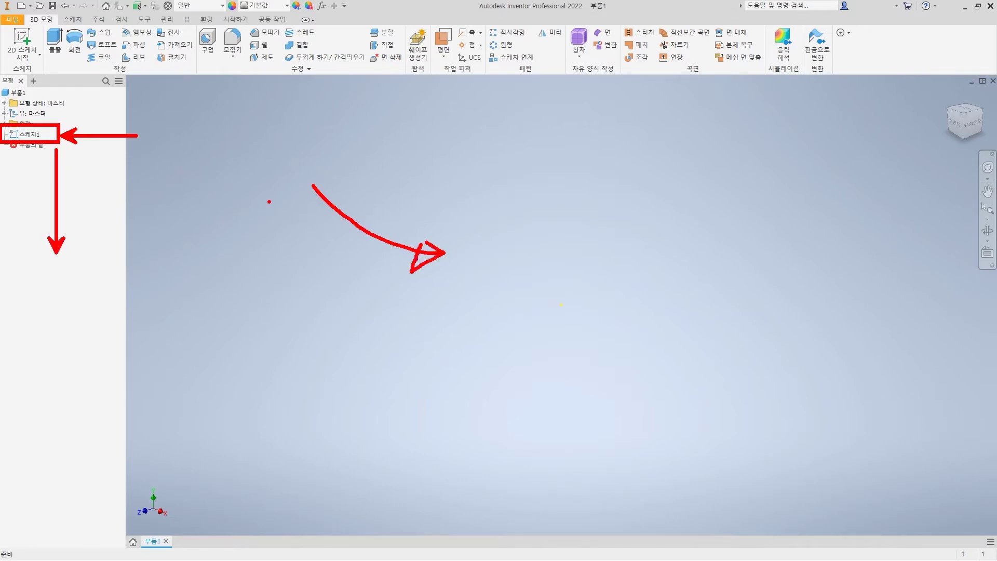
{"action": "key", "text": "Escape"}
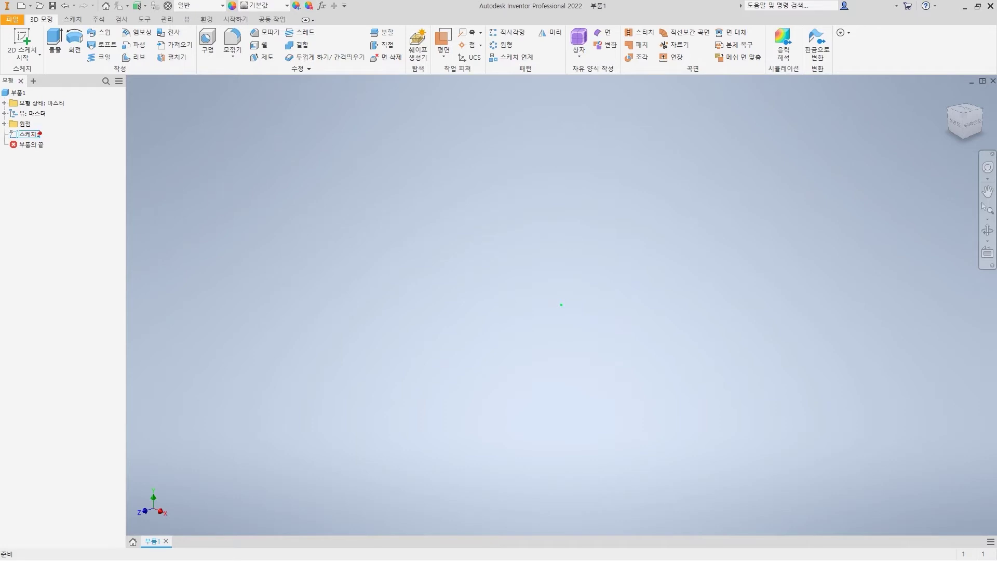
{"action": "left_click_drag", "start_coordinate": [43, 134], "coordinate": [102, 134]}
{"action": "mouse_move", "coordinate": [19, 130]}
{"action": "left_mouse_down"}
{"action": "mouse_move", "coordinate": [27, 151]}
{"action": "mouse_move", "coordinate": [45, 117]}
{"action": "left_mouse_up"}
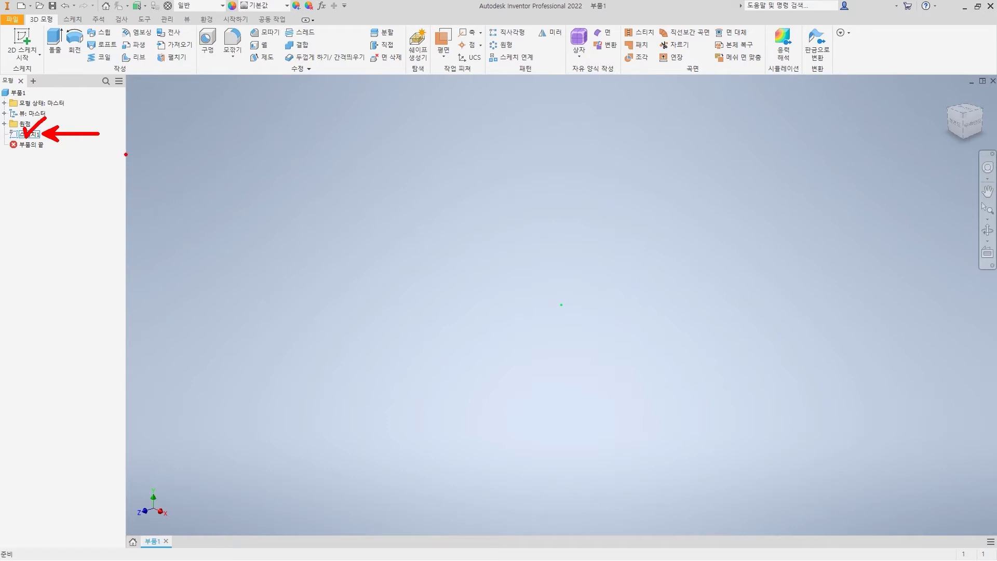
{"action": "key", "text": "Escape"}
Reopen the existing empty sketch for editing, and finish it again without adding geometry.
{"action": "left_click", "coordinate": [31, 136]}
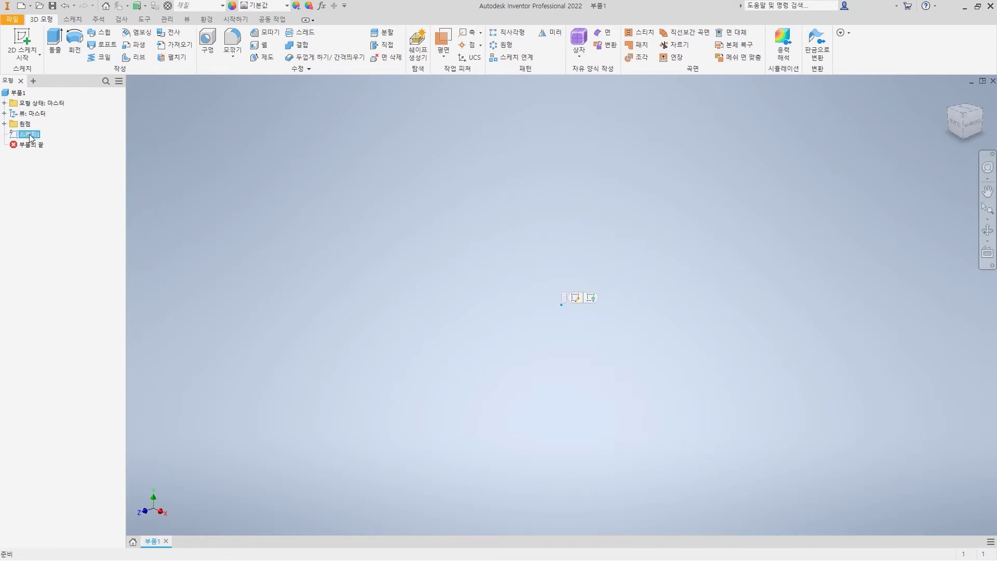
{"action": "right_click", "coordinate": [30, 136]}
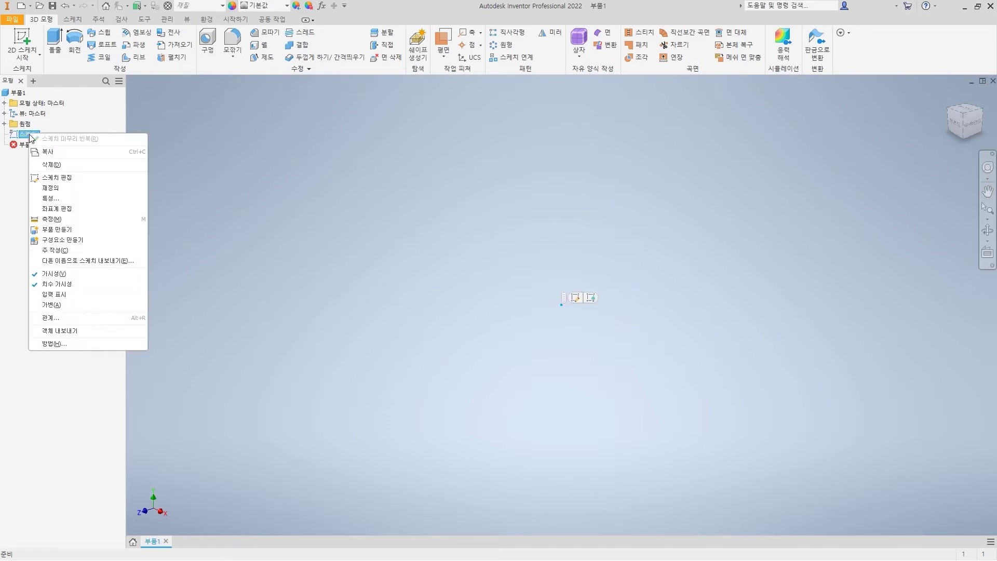
{"action": "left_click", "coordinate": [72, 180]}
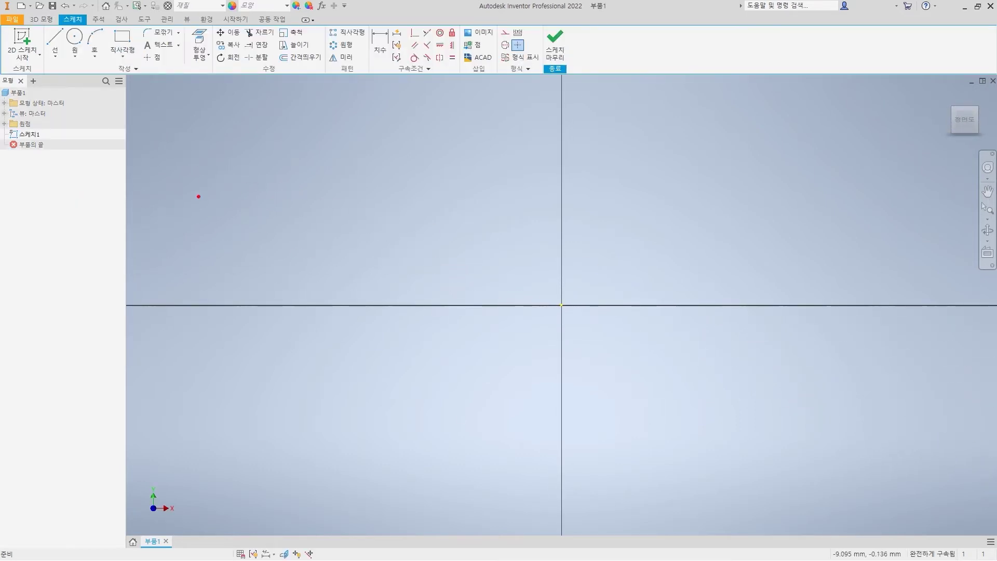
{"action": "left_click_drag", "start_coordinate": [1, 124], "coordinate": [49, 144]}
{"action": "left_click_drag", "start_coordinate": [489, 266], "coordinate": [513, 251]}
{"action": "mouse_move", "coordinate": [630, 378]}
{"action": "left_mouse_down"}
{"action": "mouse_move", "coordinate": [540, 252]}
{"action": "mouse_move", "coordinate": [632, 373]}
{"action": "mouse_move", "coordinate": [605, 392]}
{"action": "left_mouse_up"}
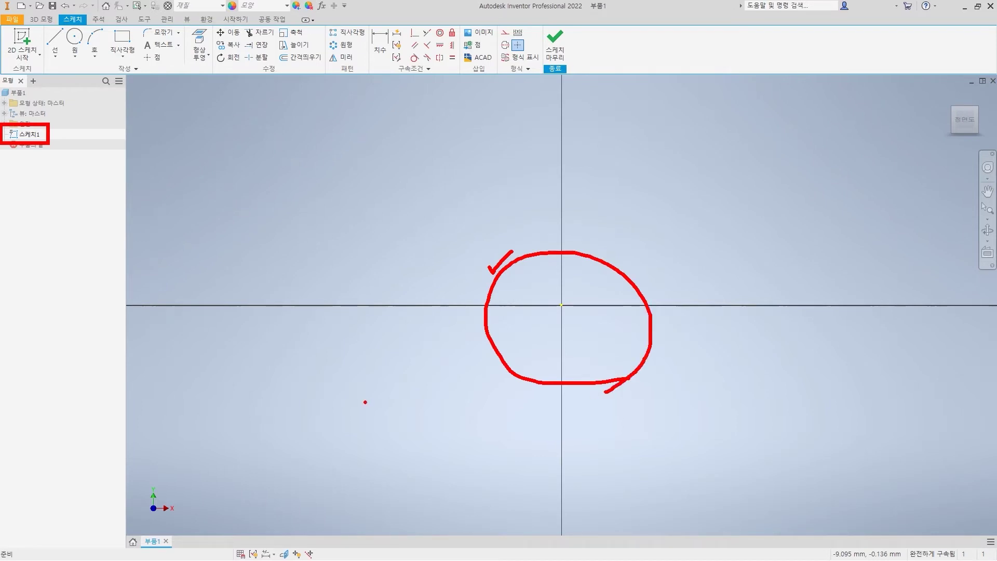
{"action": "mouse_move", "coordinate": [686, 345]}
{"action": "left_mouse_down"}
{"action": "mouse_move", "coordinate": [699, 363]}
{"action": "mouse_move", "coordinate": [716, 343]}
{"action": "left_mouse_up"}
{"action": "key", "text": "Escape"}
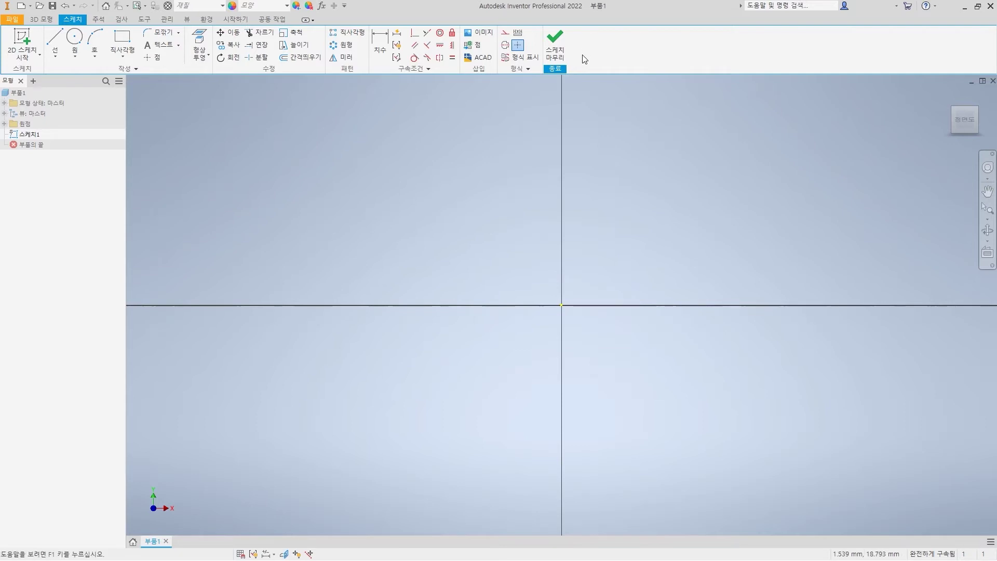
{"action": "left_click", "coordinate": [561, 54]}
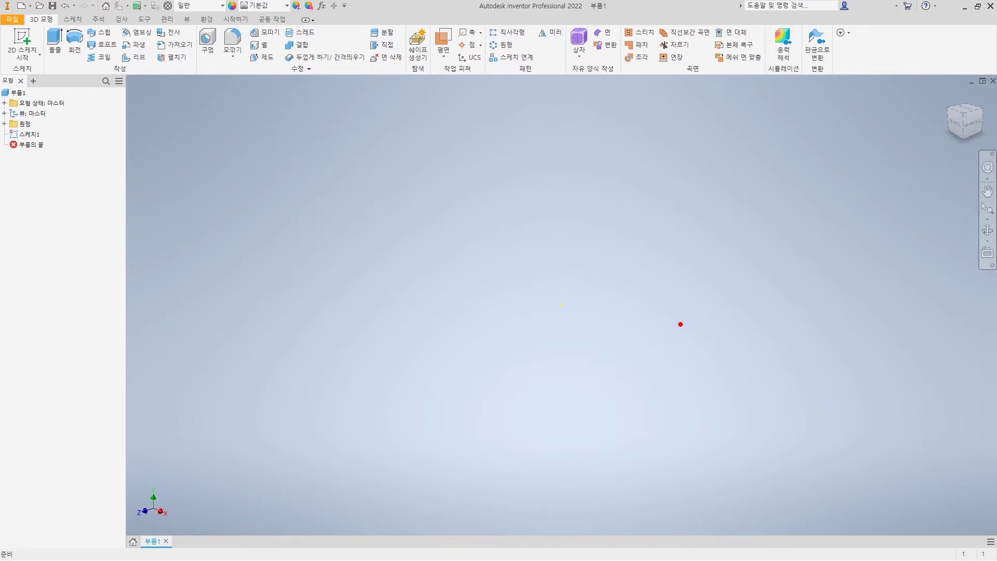
{"action": "left_click_drag", "start_coordinate": [2, 123], "coordinate": [52, 146]}
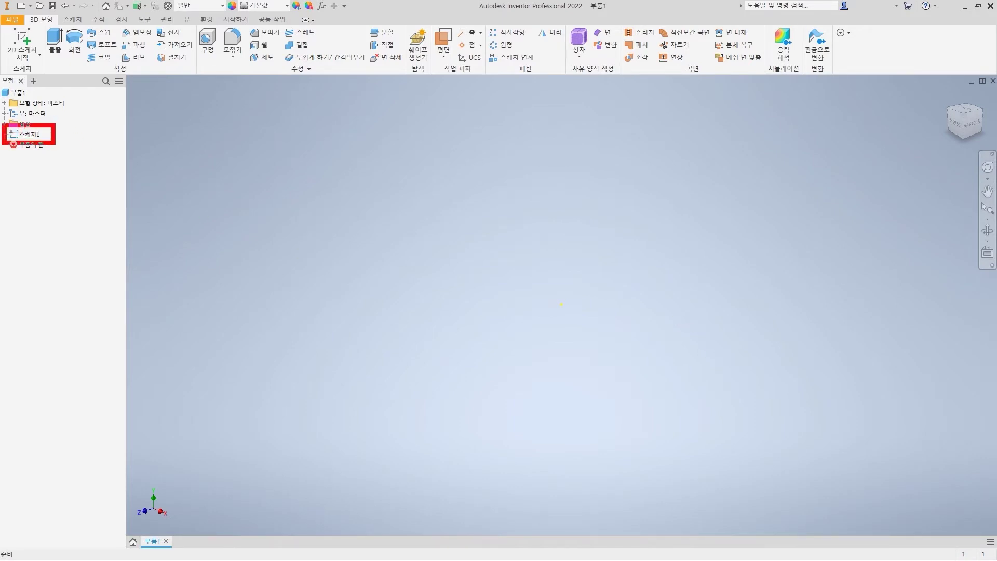
{"action": "left_click_drag", "start_coordinate": [53, 134], "coordinate": [102, 135]}
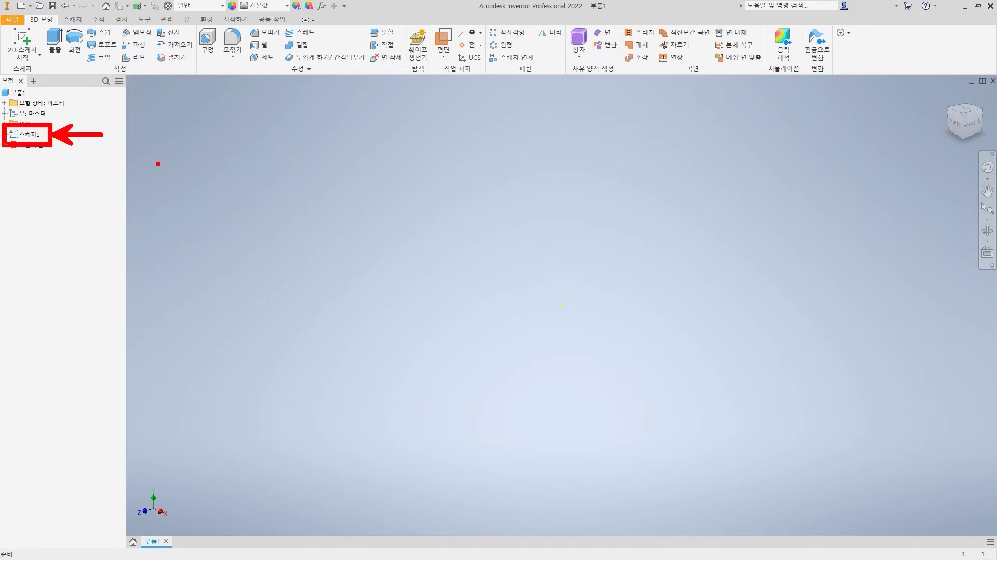
{"action": "key", "text": "Escape"}
Delete the empty sketch from the part.
{"action": "left_click", "coordinate": [33, 136]}
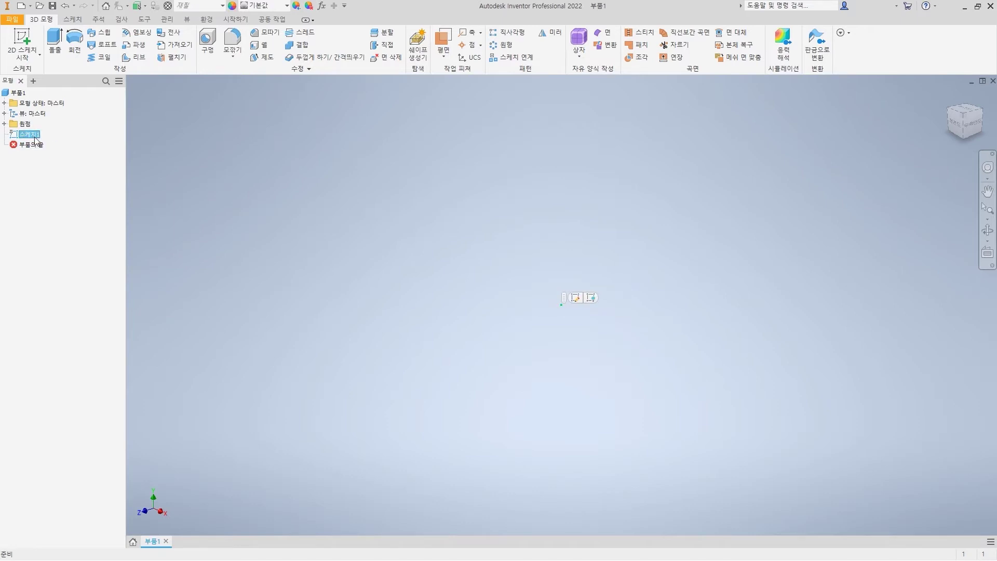
{"action": "right_click", "coordinate": [33, 138]}
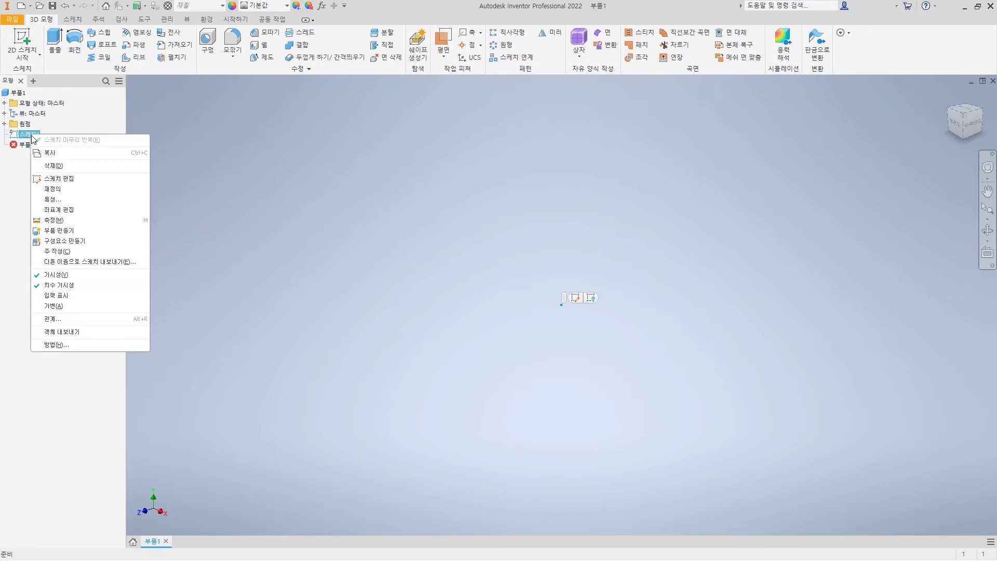
{"action": "left_click", "coordinate": [73, 167]}
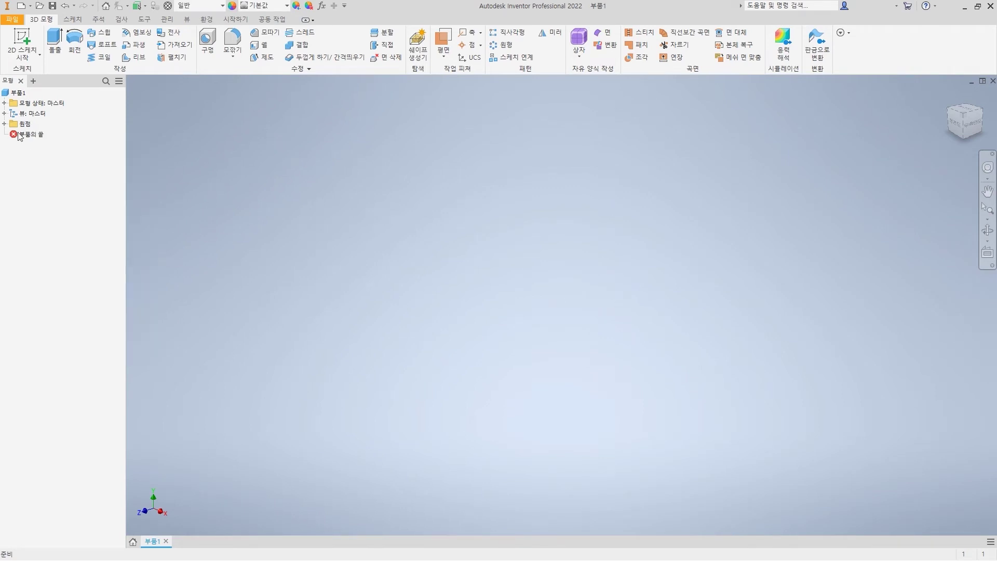
Start a new 2D sketch on the horizontal XZ plane.
{"action": "left_click", "coordinate": [23, 38]}
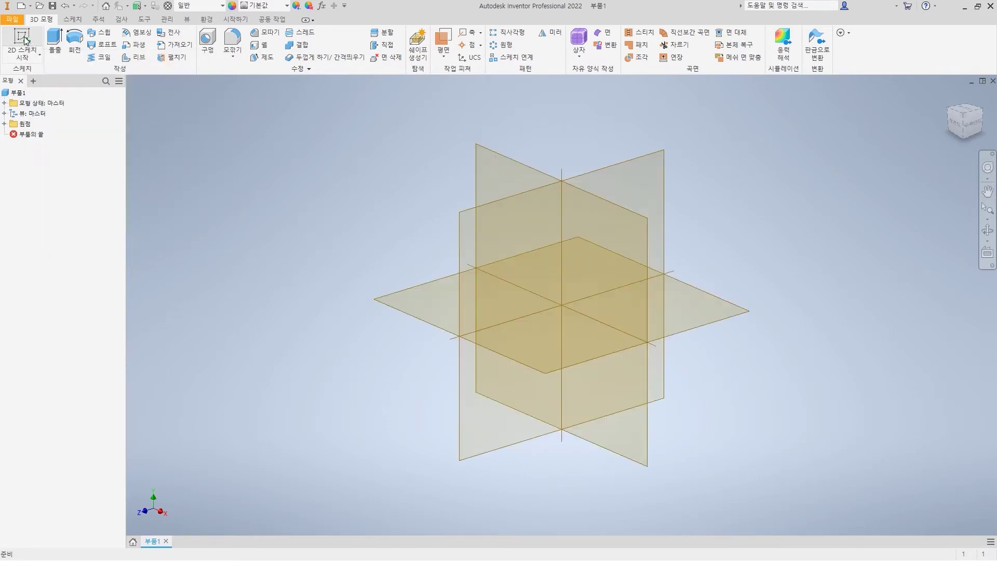
{"action": "left_click", "coordinate": [701, 311]}
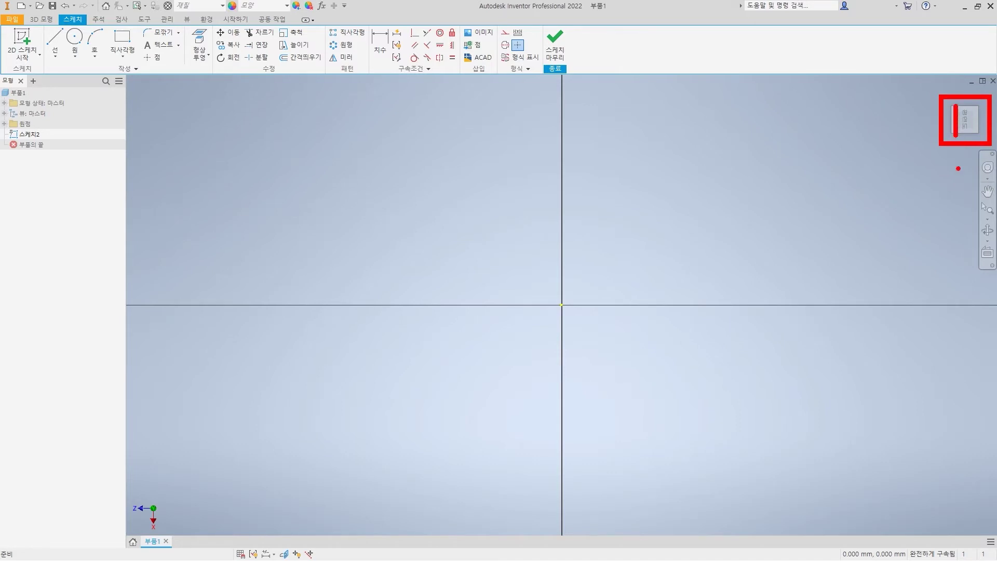
{"action": "left_click", "coordinate": [983, 99]}
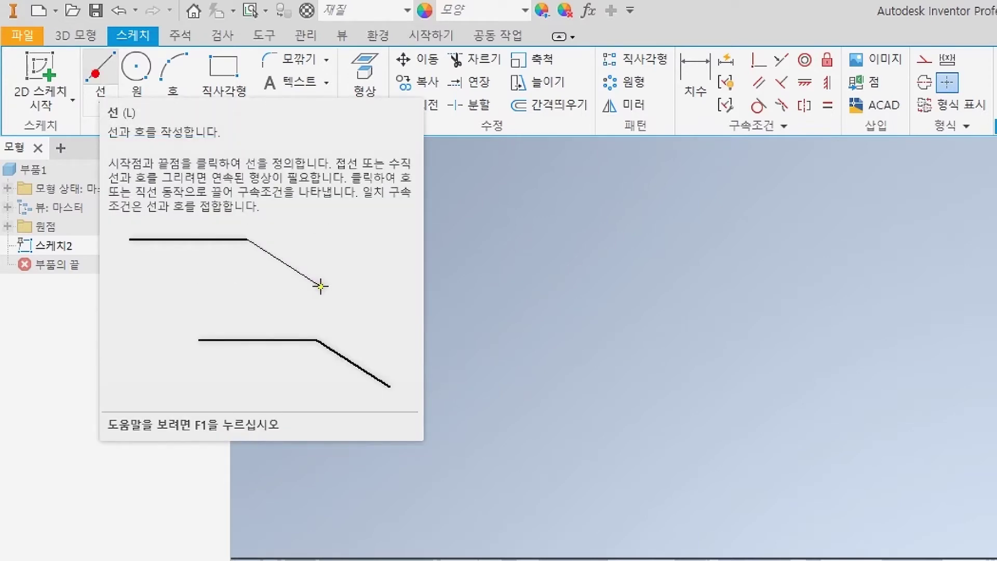
{"action": "left_click_drag", "start_coordinate": [109, 126], "coordinate": [171, 126]}
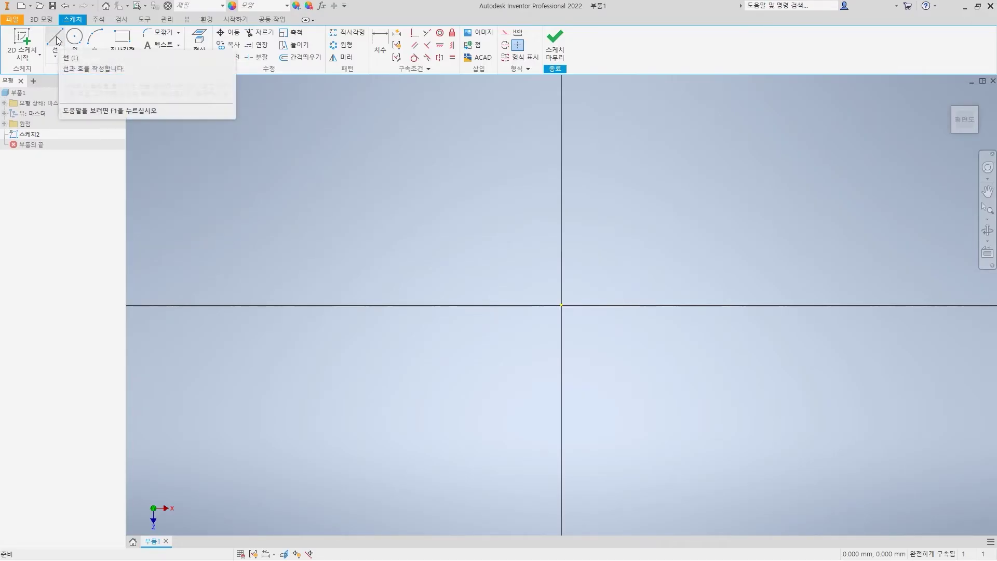
Draw four connected lines as an open zigzag around the origin, the first about 291 mm long rising rightward, and end the Line command.
{"action": "left_click", "coordinate": [57, 41]}
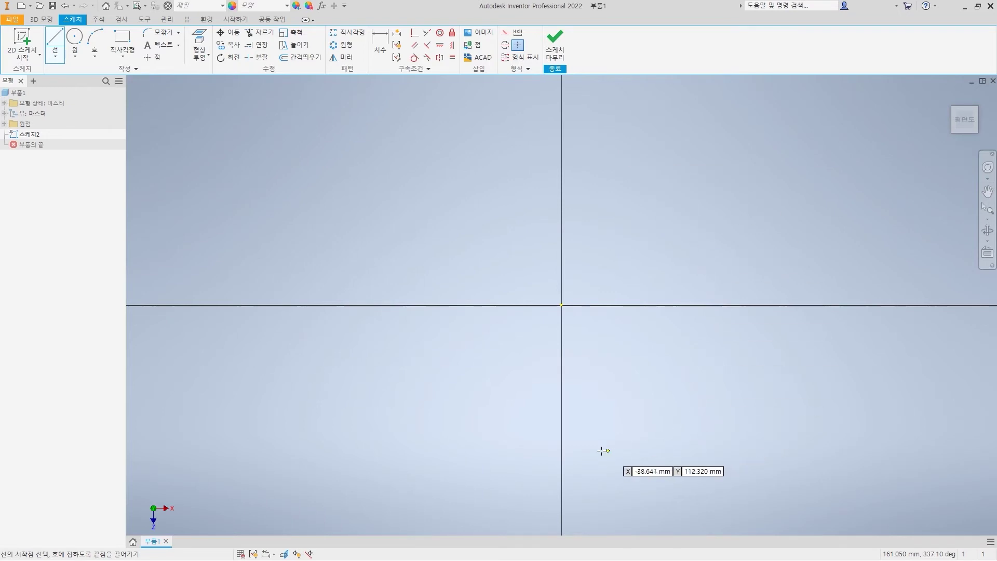
{"action": "left_click", "coordinate": [371, 360]}
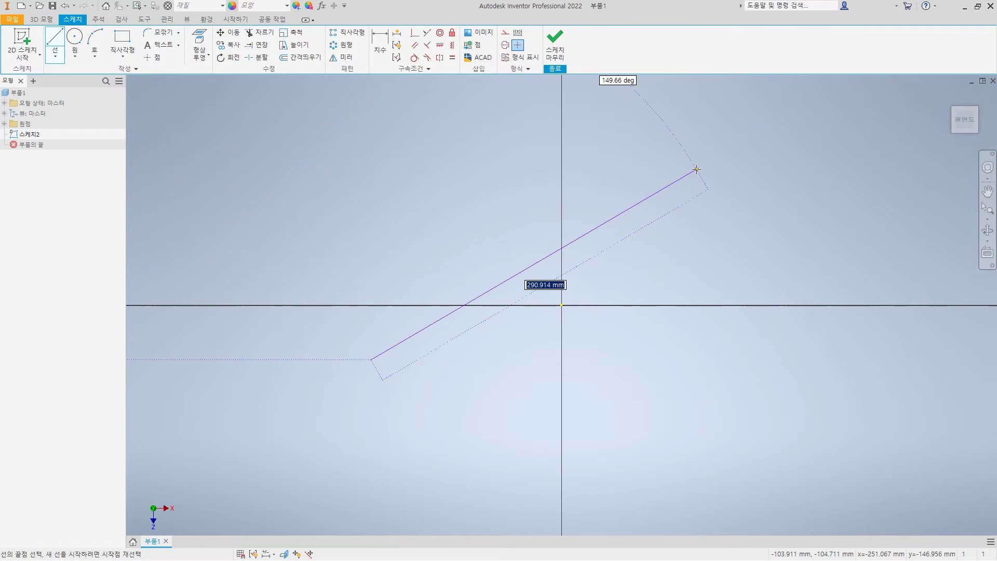
{"action": "left_click", "coordinate": [696, 169]}
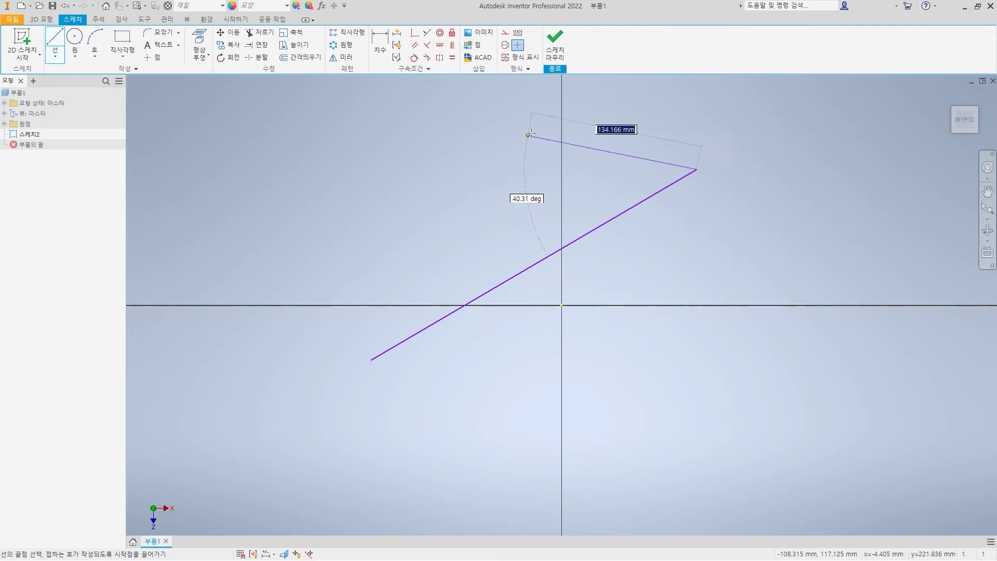
{"action": "left_click", "coordinate": [672, 447]}
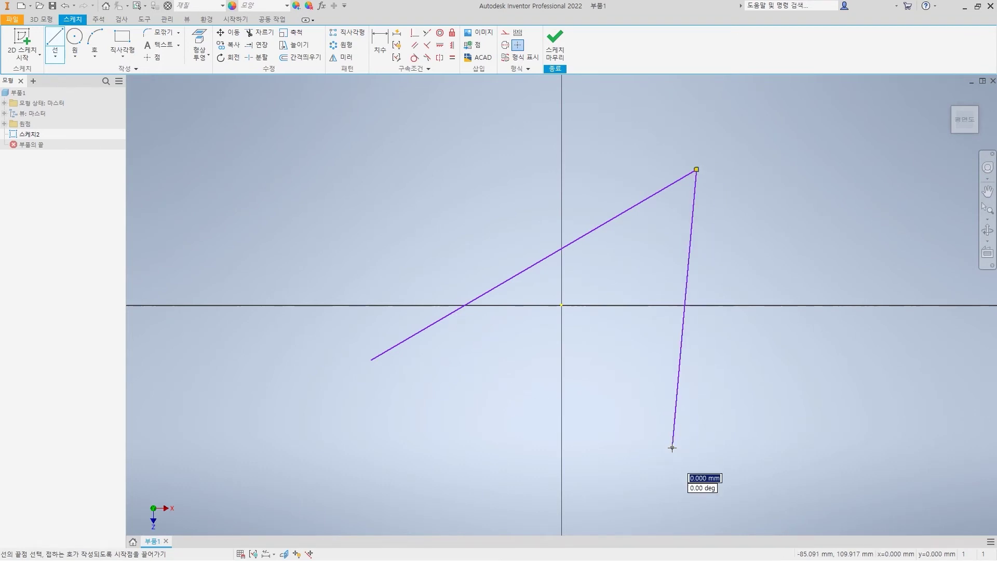
{"action": "left_click", "coordinate": [379, 185]}
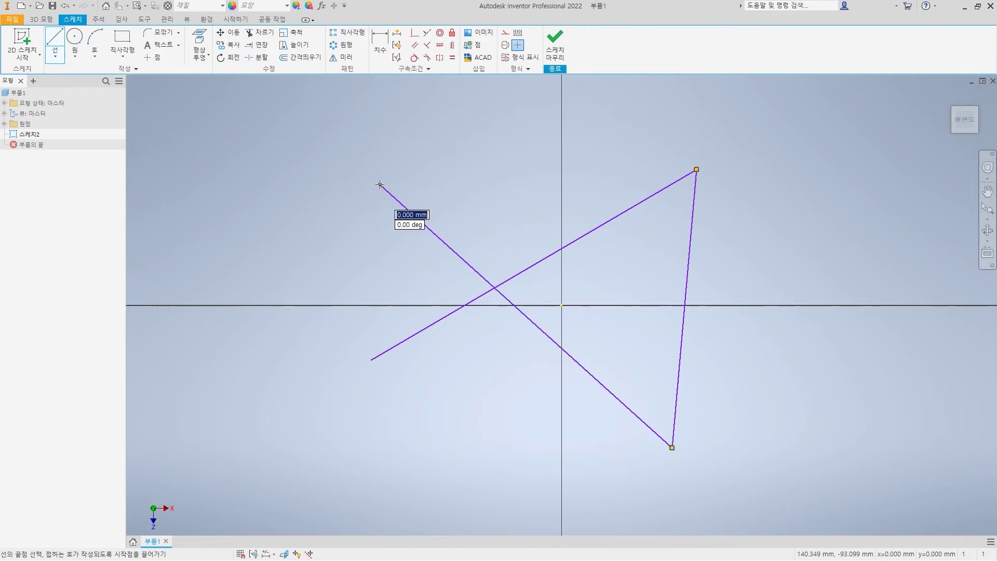
{"action": "left_click", "coordinate": [872, 272]}
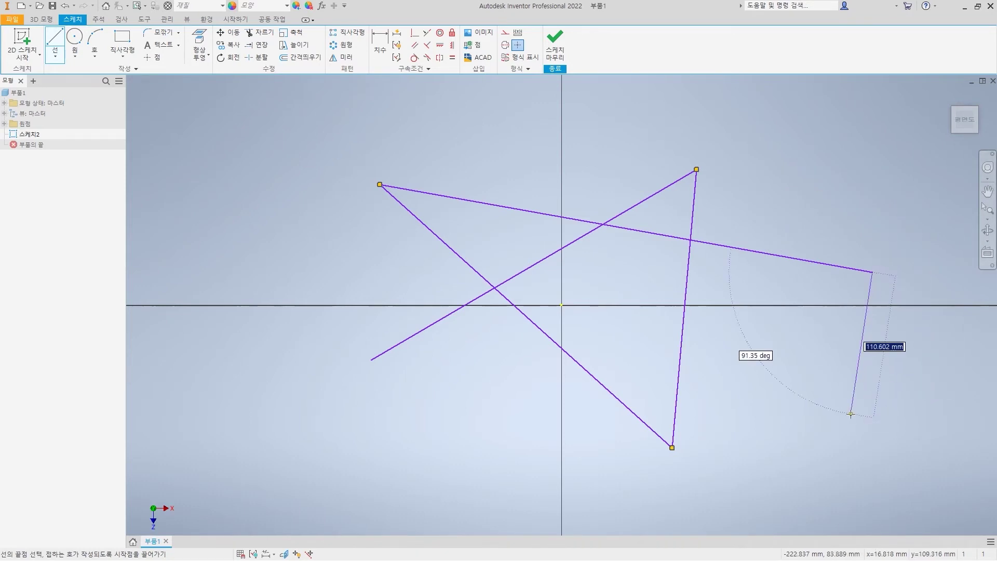
{"action": "right_click", "coordinate": [616, 288]}
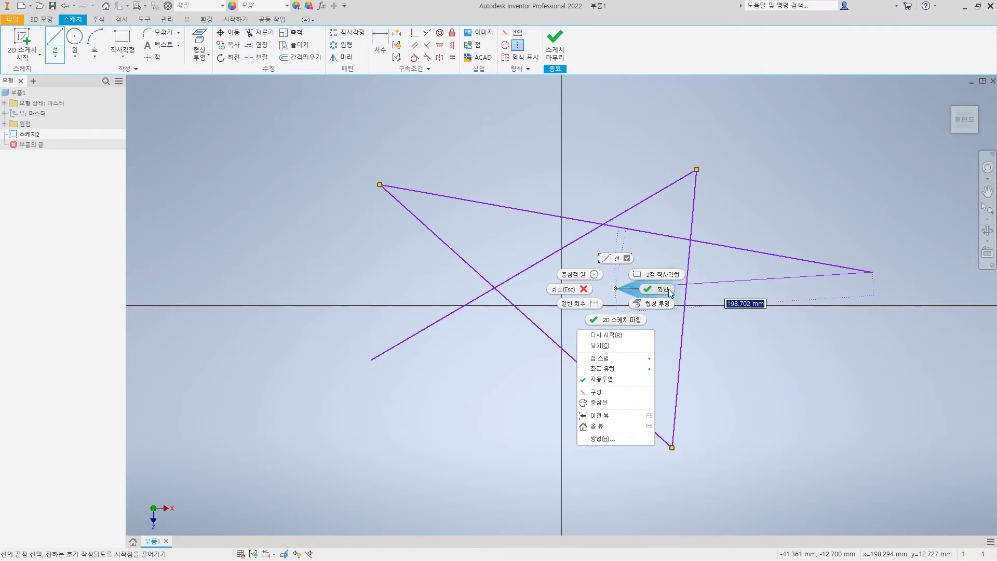
{"action": "left_click", "coordinate": [615, 289]}
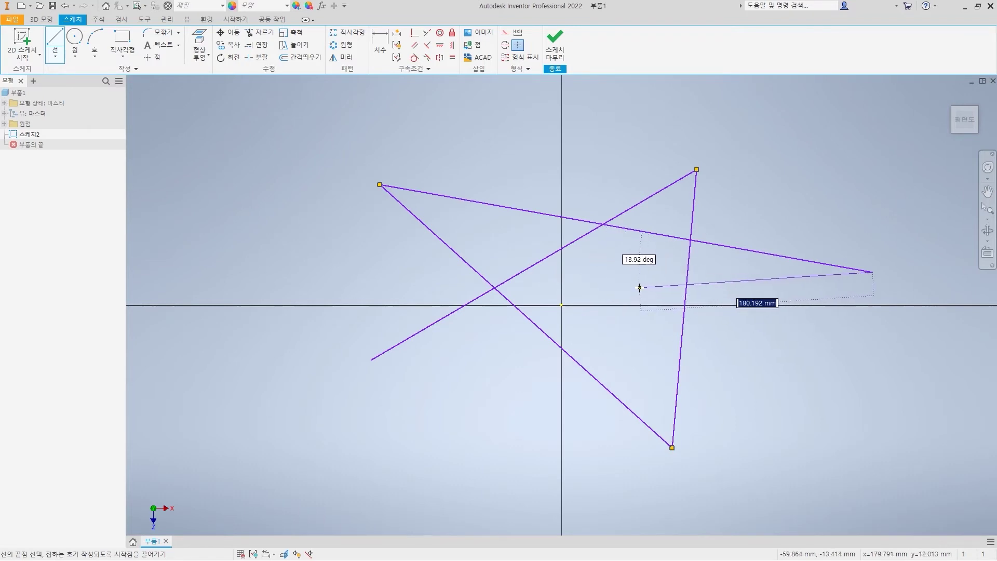
{"action": "key", "text": "Escape"}
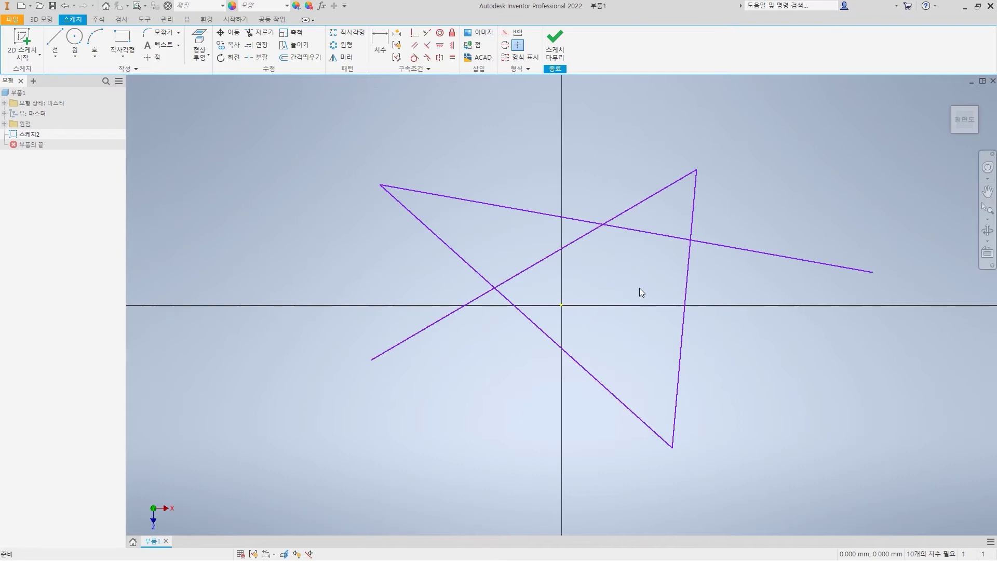
Delete the last-drawn zigzag line, the long one sloping gently down to the right.
{"action": "left_click", "coordinate": [648, 234]}
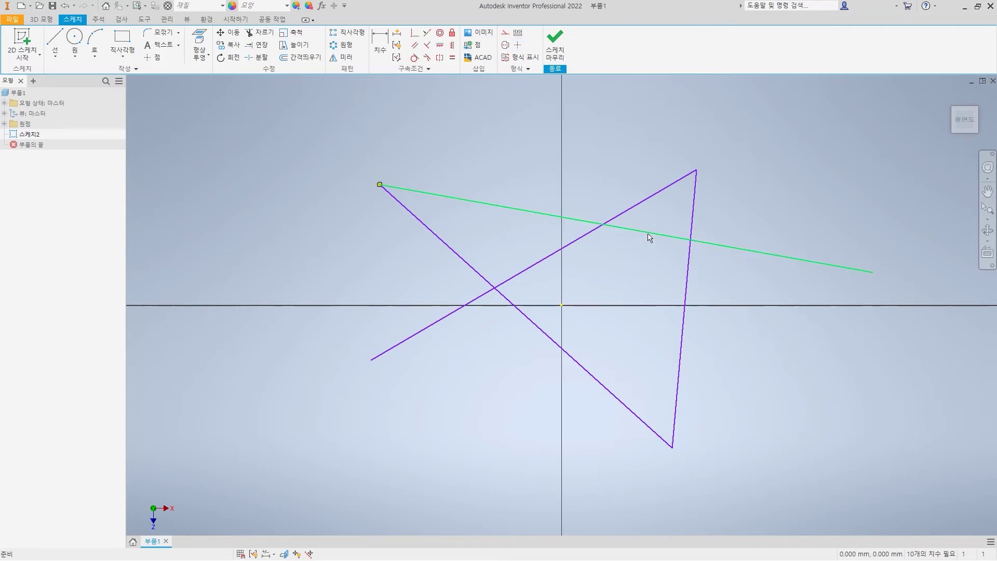
{"action": "right_click", "coordinate": [648, 235]}
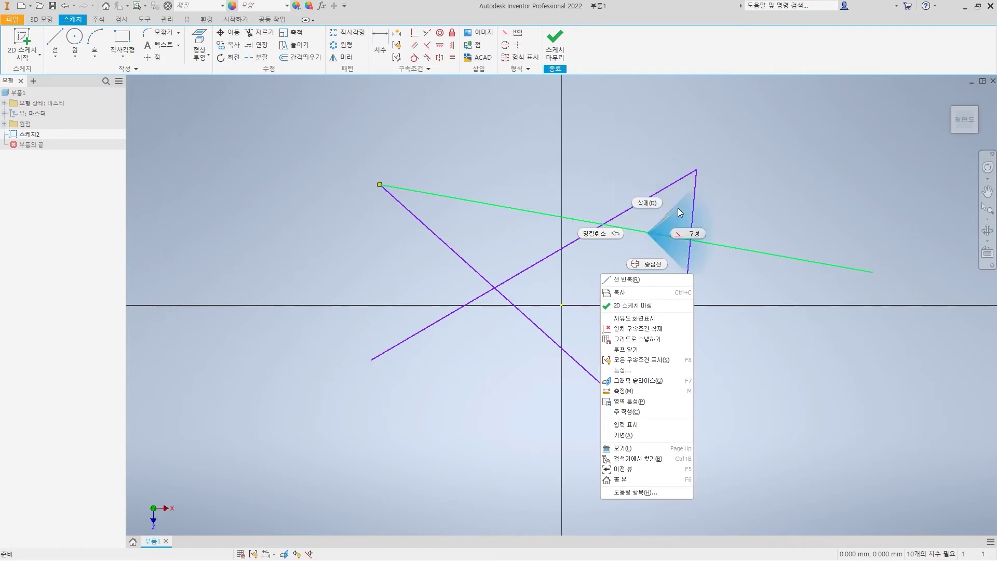
{"action": "left_click", "coordinate": [650, 231]}
{"action": "left_click", "coordinate": [656, 238]}
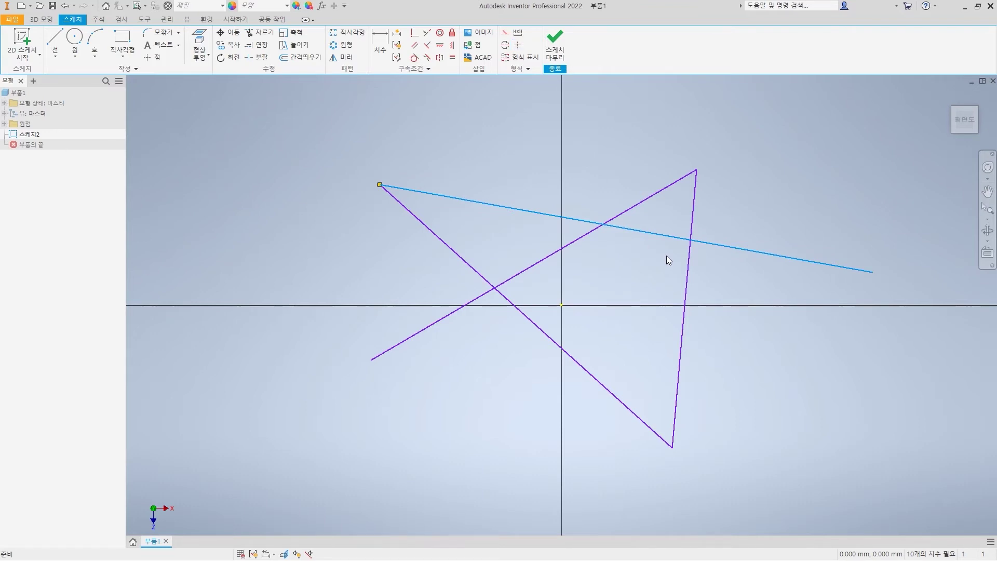
{"action": "key", "text": "Delete"}
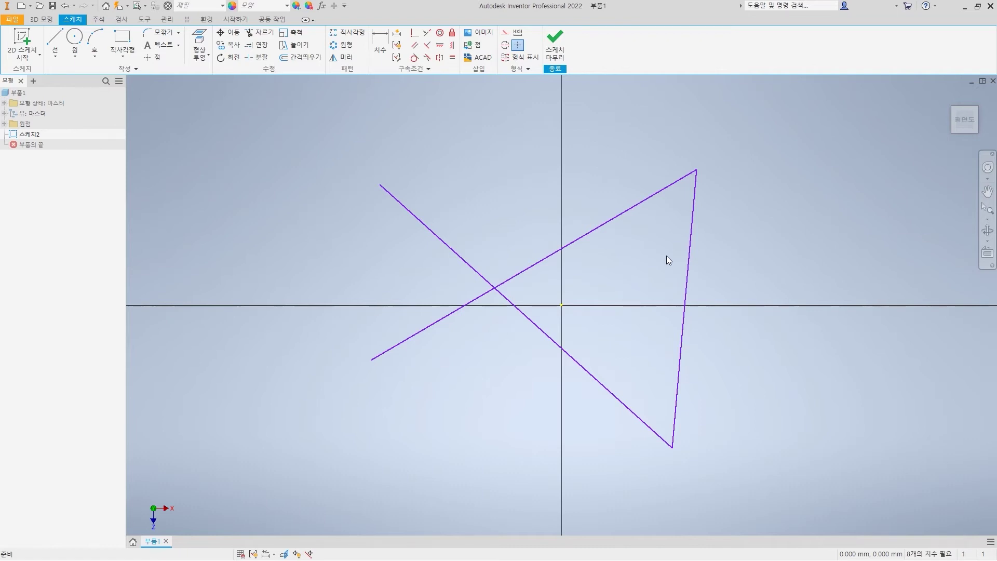
Select each of the three remaining lines individually, replacing the previous selection each time, and clear the selection.
{"action": "left_click", "coordinate": [639, 208]}
{"action": "left_click", "coordinate": [692, 223]}
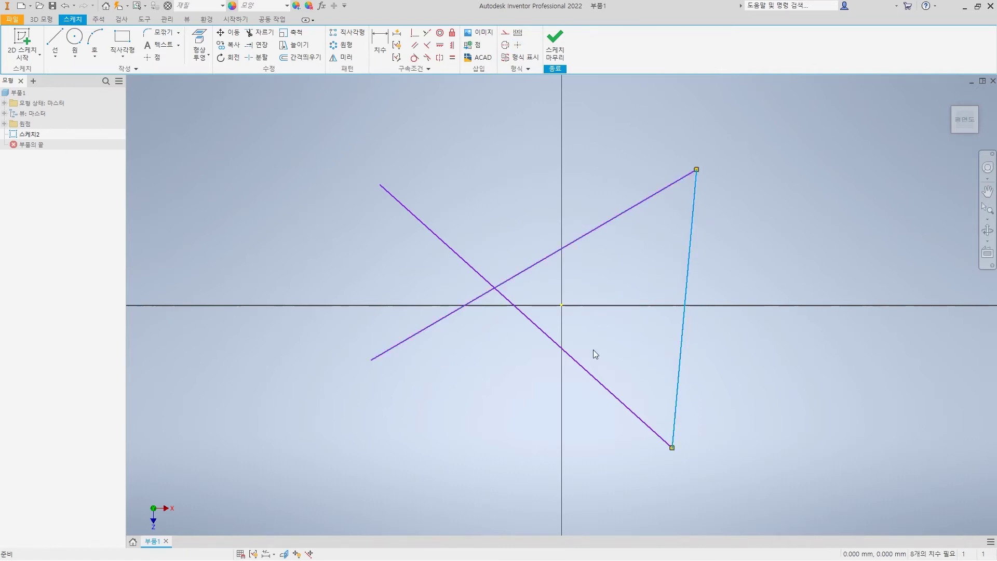
{"action": "left_click", "coordinate": [582, 366]}
{"action": "key", "text": "Escape"}
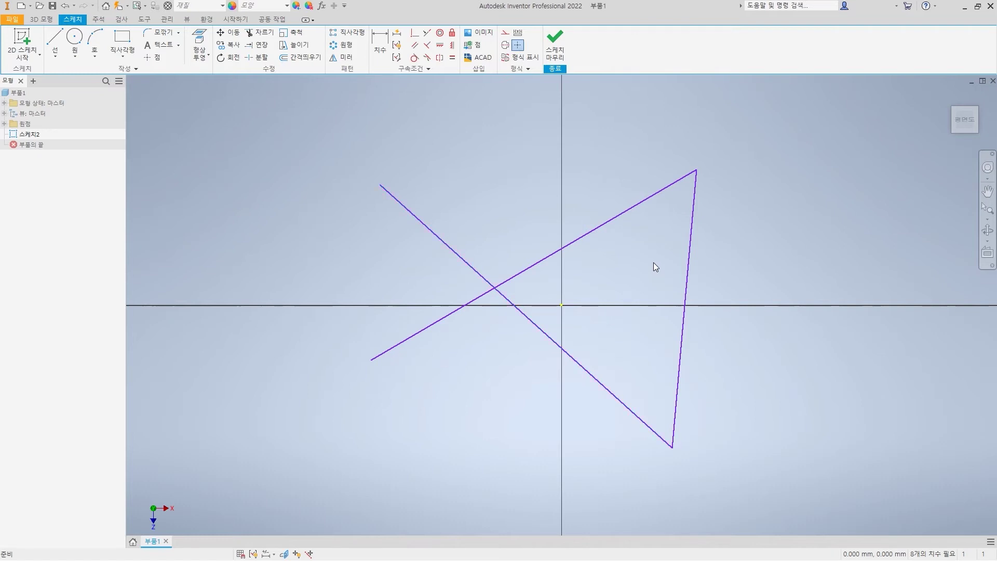
Add all three remaining lines to one combined selection, and clear the selection.
{"action": "left_click", "coordinate": [617, 217]}
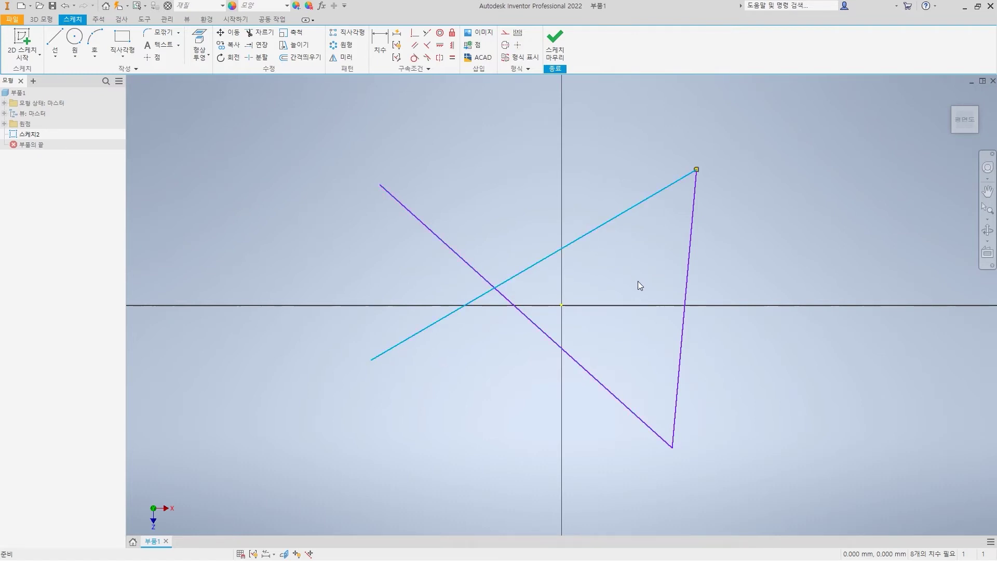
{"action": "left_click", "coordinate": [690, 245], "text": "ctrl"}
{"action": "left_click", "coordinate": [601, 383], "text": "ctrl"}
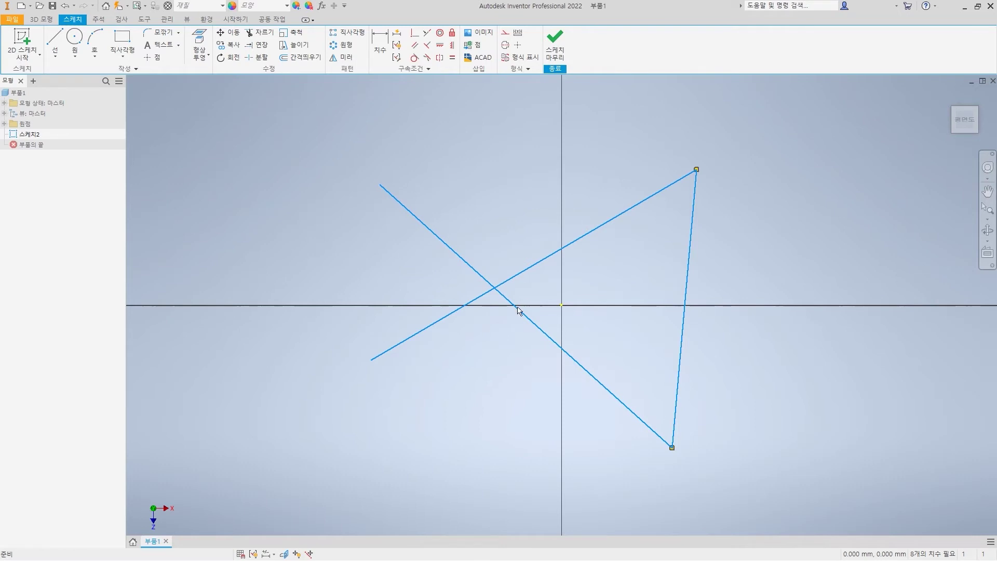
{"action": "key", "text": "Escape"}
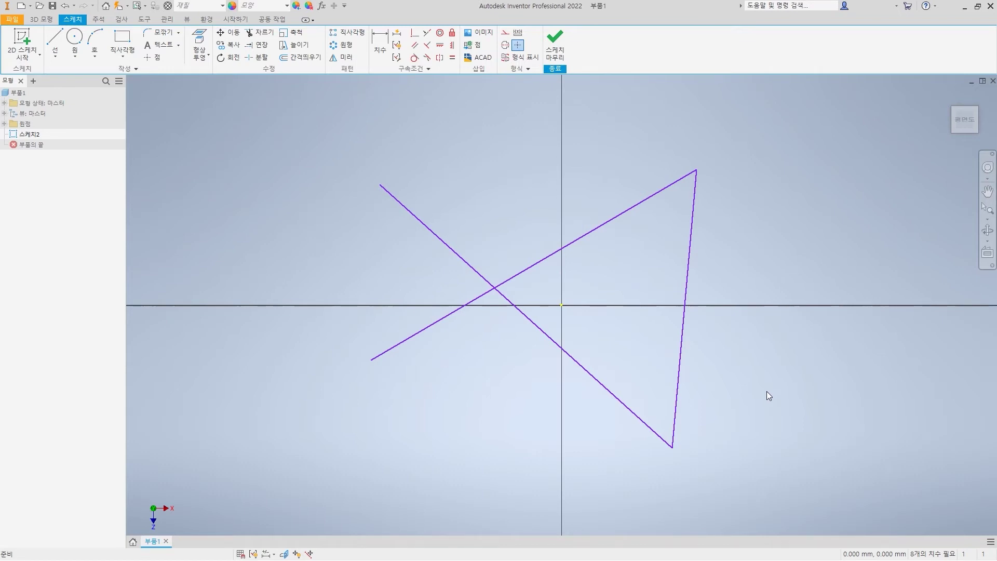
{"action": "mouse_move", "coordinate": [248, 107]}
{"action": "left_mouse_down"}
{"action": "mouse_move", "coordinate": [234, 507]}
{"action": "mouse_move", "coordinate": [246, 501]}
{"action": "mouse_move", "coordinate": [234, 495]}
{"action": "mouse_move", "coordinate": [225, 457]}
{"action": "mouse_move", "coordinate": [252, 435]}
{"action": "mouse_move", "coordinate": [233, 394]}
{"action": "mouse_move", "coordinate": [246, 351]}
{"action": "mouse_move", "coordinate": [225, 283]}
{"action": "mouse_move", "coordinate": [250, 221]}
{"action": "mouse_move", "coordinate": [234, 125]}
{"action": "mouse_move", "coordinate": [244, 82]}
{"action": "left_mouse_up"}
{"action": "left_click_drag", "start_coordinate": [877, 459], "coordinate": [255, 459], "text": "ctrl+shift"}
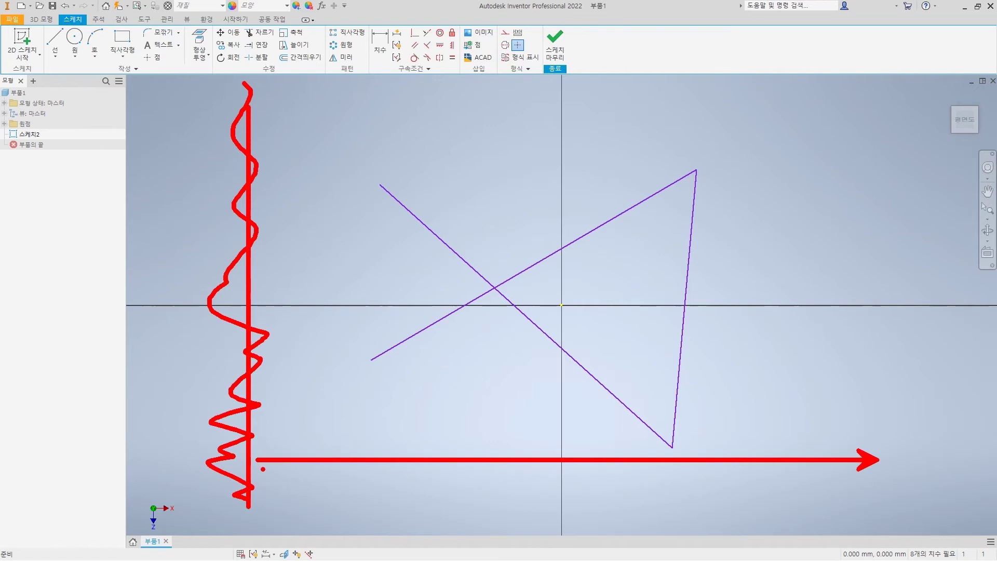
{"action": "key", "text": "Escape"}
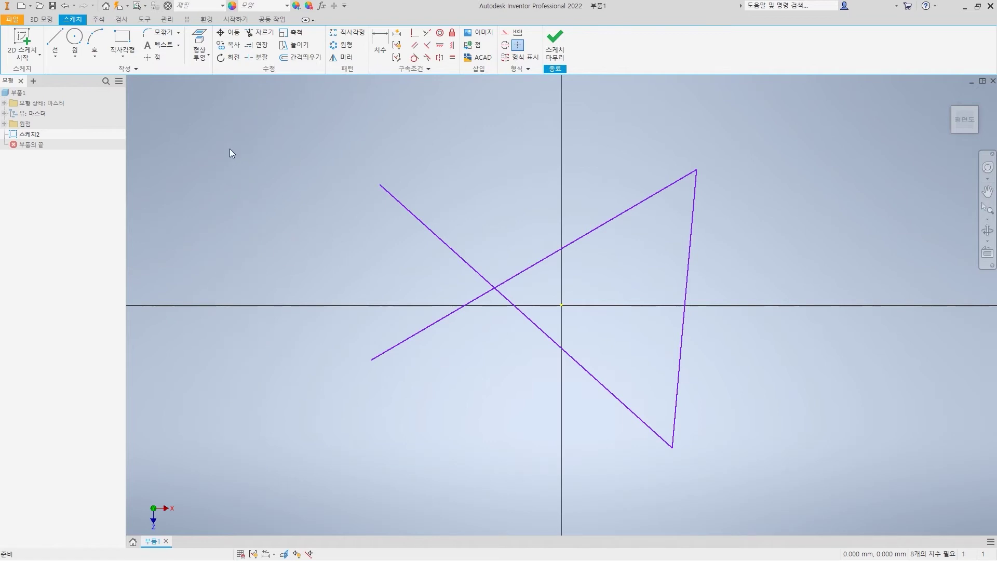
Window-select from left to right so that only the line rising to the upper right is fully enclosed, and clear the selection.
{"action": "left_click_drag", "start_coordinate": [230, 149], "coordinate": [788, 376]}
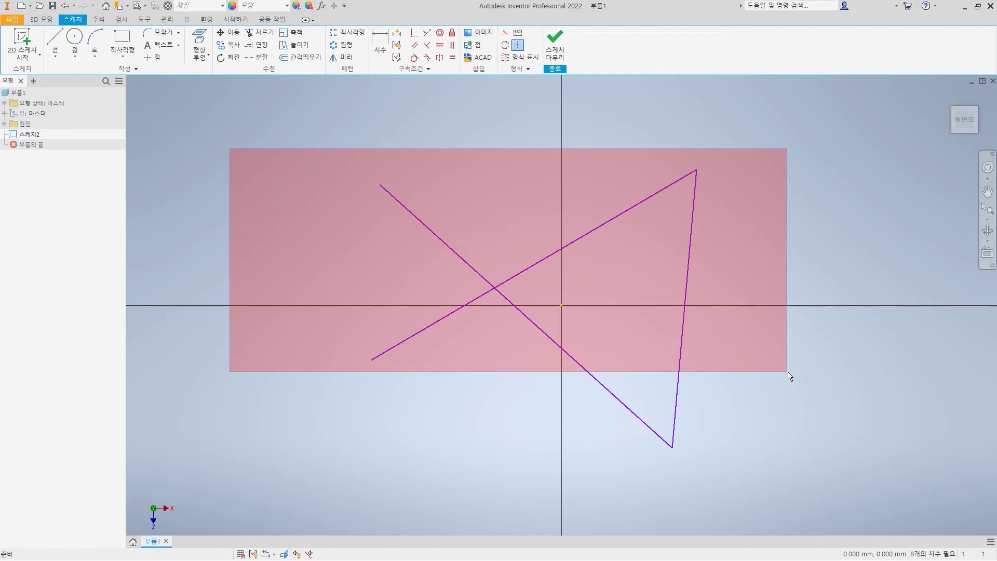
{"action": "key", "text": "ctrl+2"}
{"action": "mouse_move", "coordinate": [229, 151]}
{"action": "left_mouse_down", "text": "ctrl"}
{"action": "mouse_move", "coordinate": [571, 334]}
{"action": "mouse_move", "coordinate": [786, 372]}
{"action": "left_mouse_up", "text": "ctrl"}
{"action": "key", "text": "b"}
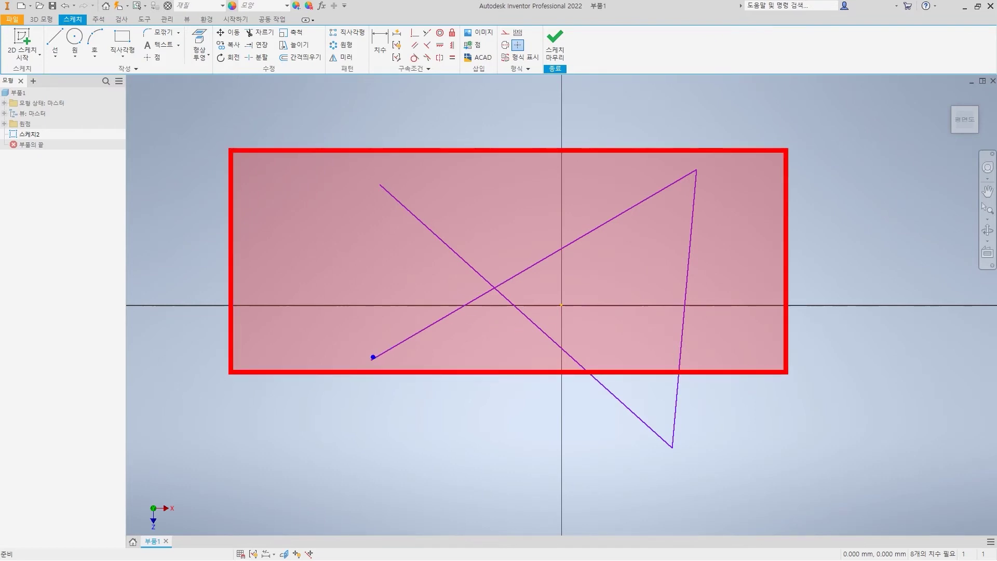
{"action": "mouse_move", "coordinate": [369, 362]}
{"action": "left_mouse_down", "text": "shift"}
{"action": "mouse_move", "coordinate": [683, 190]}
{"action": "mouse_move", "coordinate": [697, 169]}
{"action": "left_mouse_up", "text": "shift"}
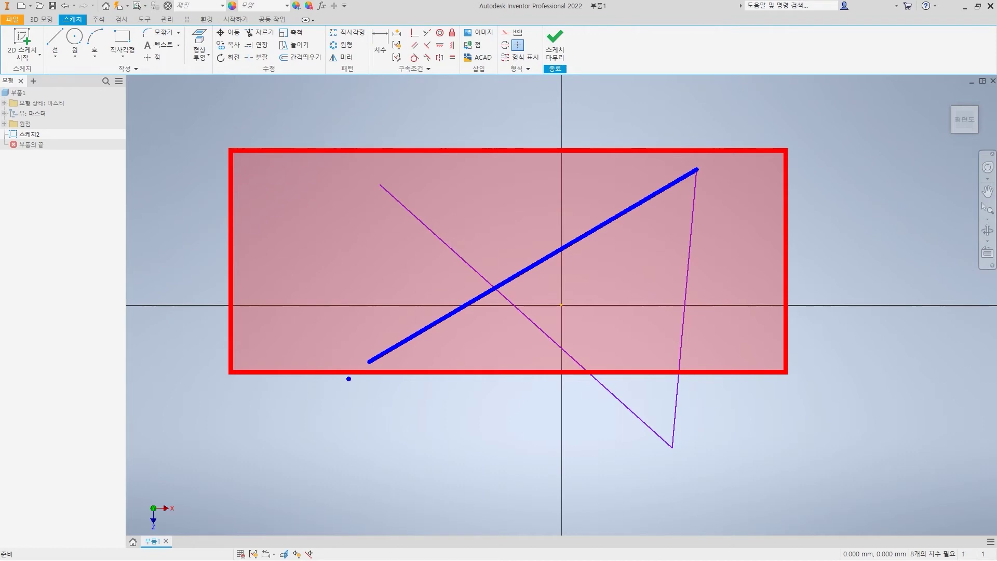
{"action": "mouse_move", "coordinate": [577, 227]}
{"action": "left_mouse_down"}
{"action": "mouse_move", "coordinate": [579, 243]}
{"action": "mouse_move", "coordinate": [601, 224]}
{"action": "left_mouse_up"}
{"action": "mouse_move", "coordinate": [589, 373]}
{"action": "left_mouse_down"}
{"action": "mouse_move", "coordinate": [670, 448]}
{"action": "mouse_move", "coordinate": [678, 372]}
{"action": "mouse_move", "coordinate": [646, 392]}
{"action": "mouse_move", "coordinate": [660, 386]}
{"action": "left_mouse_up"}
{"action": "left_click", "coordinate": [653, 399]}
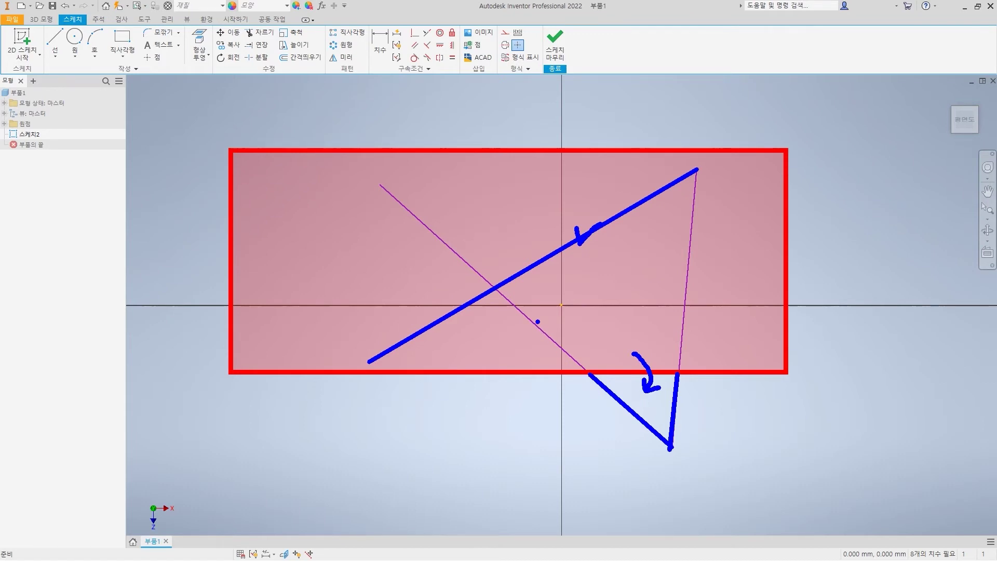
{"action": "mouse_move", "coordinate": [540, 321]}
{"action": "left_mouse_down"}
{"action": "mouse_move", "coordinate": [533, 332]}
{"action": "mouse_move", "coordinate": [554, 336]}
{"action": "left_mouse_up"}
{"action": "mouse_move", "coordinate": [699, 312]}
{"action": "left_mouse_down"}
{"action": "mouse_move", "coordinate": [664, 323]}
{"action": "mouse_move", "coordinate": [702, 335]}
{"action": "left_mouse_up"}
{"action": "key", "text": "Escape"}
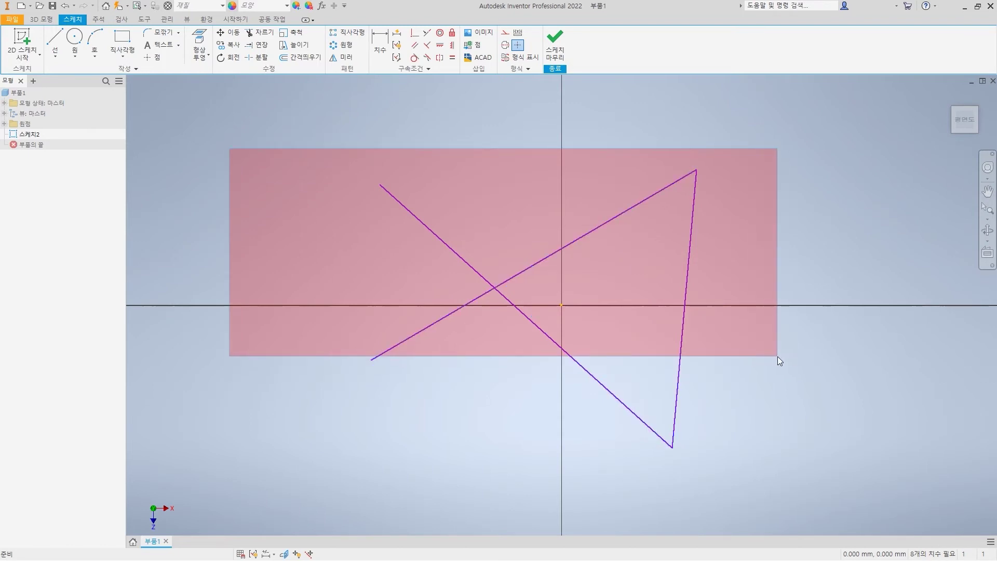
{"action": "mouse_move", "coordinate": [274, 149]}
{"action": "left_mouse_down"}
{"action": "mouse_move", "coordinate": [756, 371]}
{"action": "mouse_move", "coordinate": [790, 377]}
{"action": "left_mouse_up"}
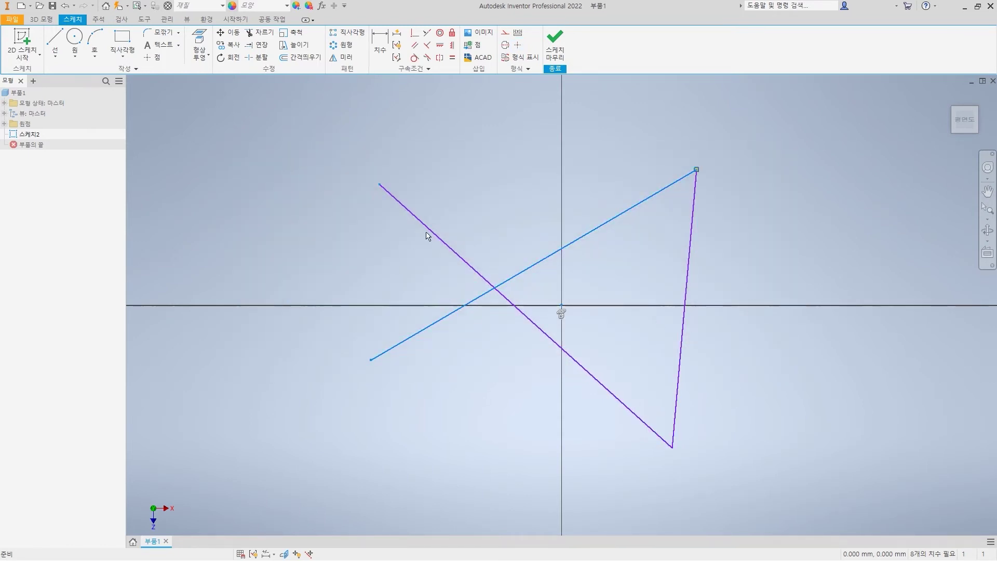
{"action": "left_click_drag", "start_coordinate": [365, 176], "coordinate": [418, 215]}
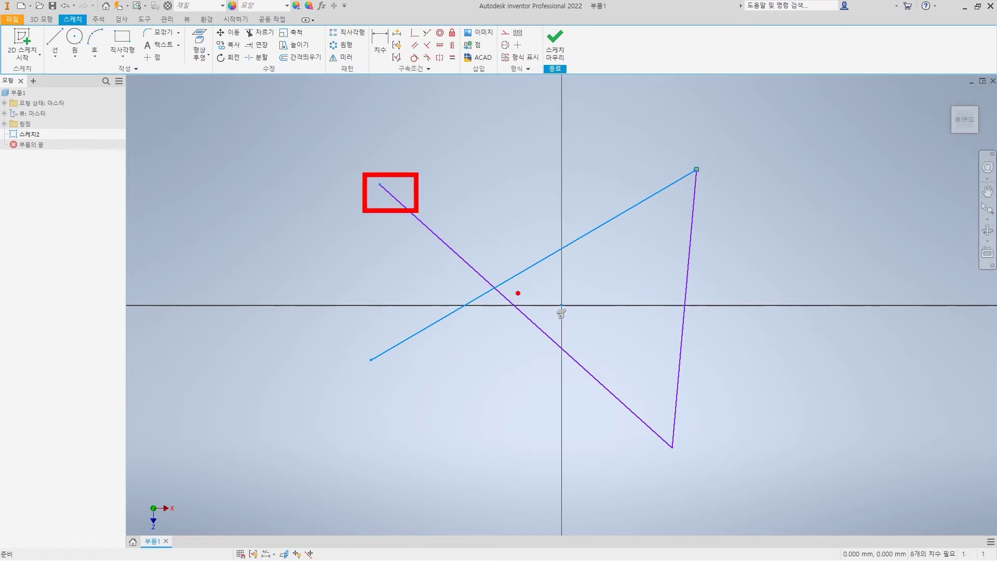
{"action": "key", "text": "Escape"}
{"action": "left_click", "coordinate": [727, 264]}
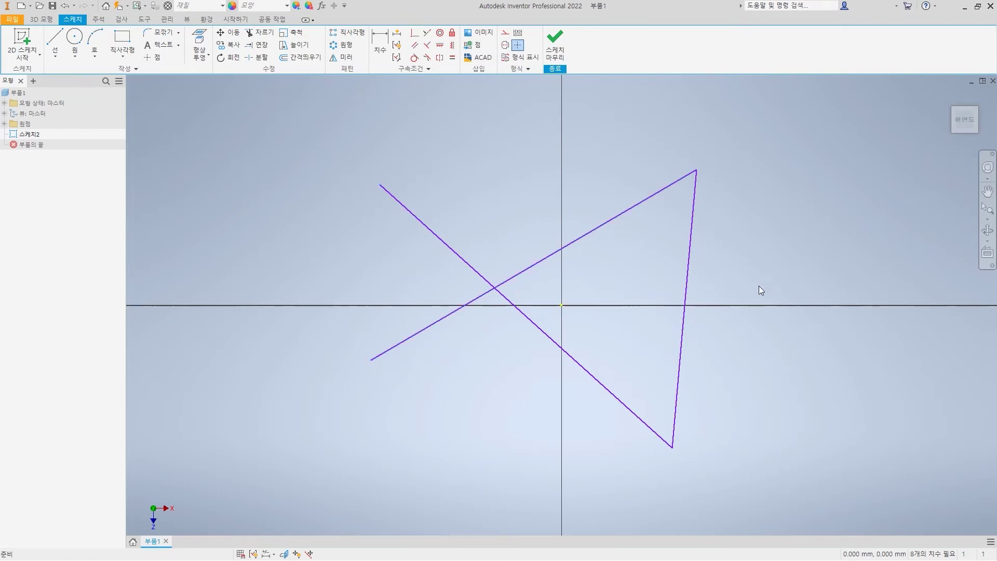
{"action": "key", "text": "ctrl+2"}
{"action": "mouse_move", "coordinate": [870, 127]}
{"action": "left_mouse_down", "text": "shift"}
{"action": "mouse_move", "coordinate": [892, 375]}
{"action": "mouse_move", "coordinate": [883, 510]}
{"action": "mouse_move", "coordinate": [876, 488]}
{"action": "mouse_move", "coordinate": [847, 466]}
{"action": "mouse_move", "coordinate": [841, 364]}
{"action": "mouse_move", "coordinate": [864, 344]}
{"action": "mouse_move", "coordinate": [882, 263]}
{"action": "mouse_move", "coordinate": [862, 139]}
{"action": "left_mouse_up", "text": "shift"}
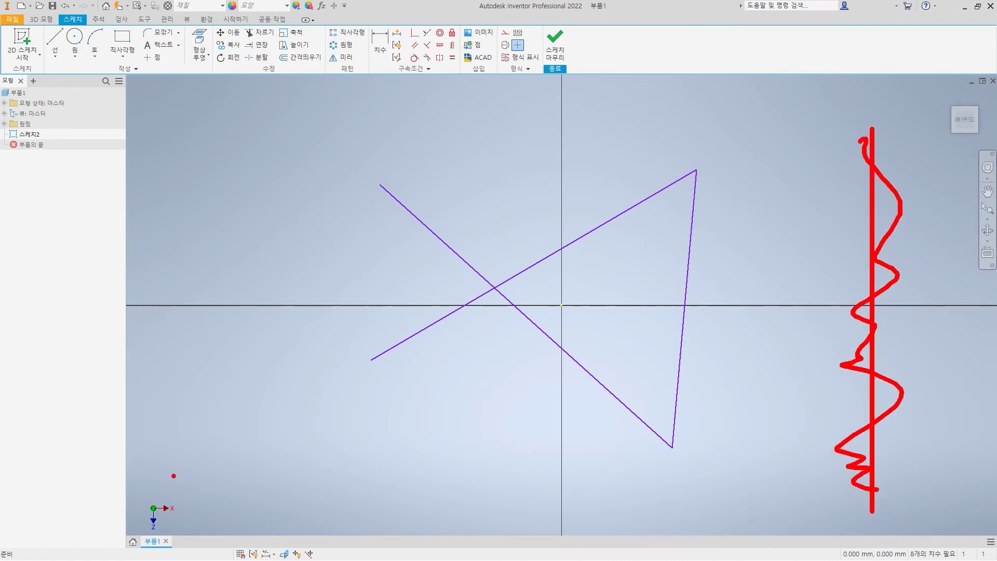
{"action": "mouse_move", "coordinate": [236, 456]}
{"action": "left_mouse_down"}
{"action": "mouse_move", "coordinate": [215, 468]}
{"action": "mouse_move", "coordinate": [870, 469]}
{"action": "left_mouse_up"}
{"action": "left_click_drag", "start_coordinate": [215, 469], "coordinate": [262, 496]}
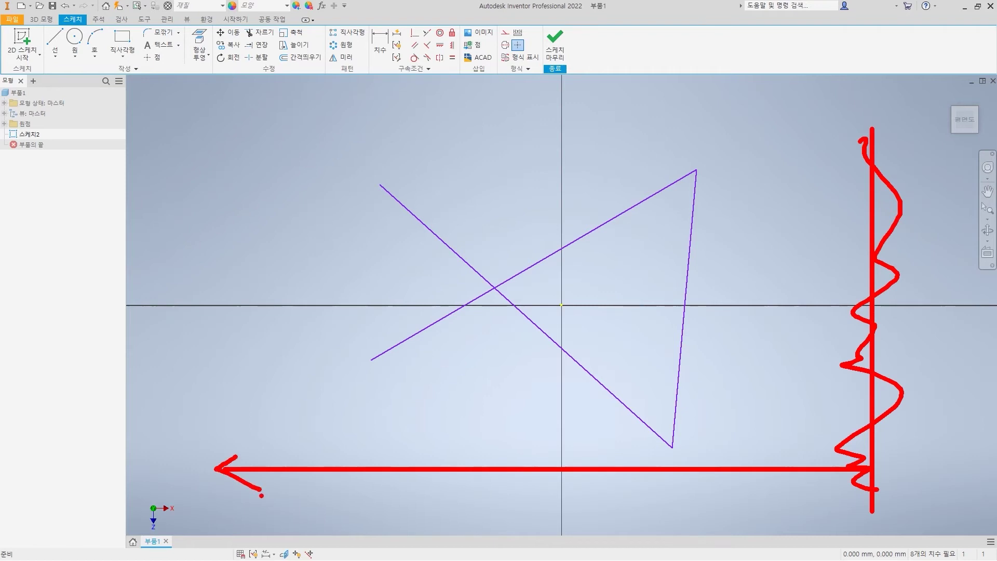
{"action": "key", "text": "Escape"}
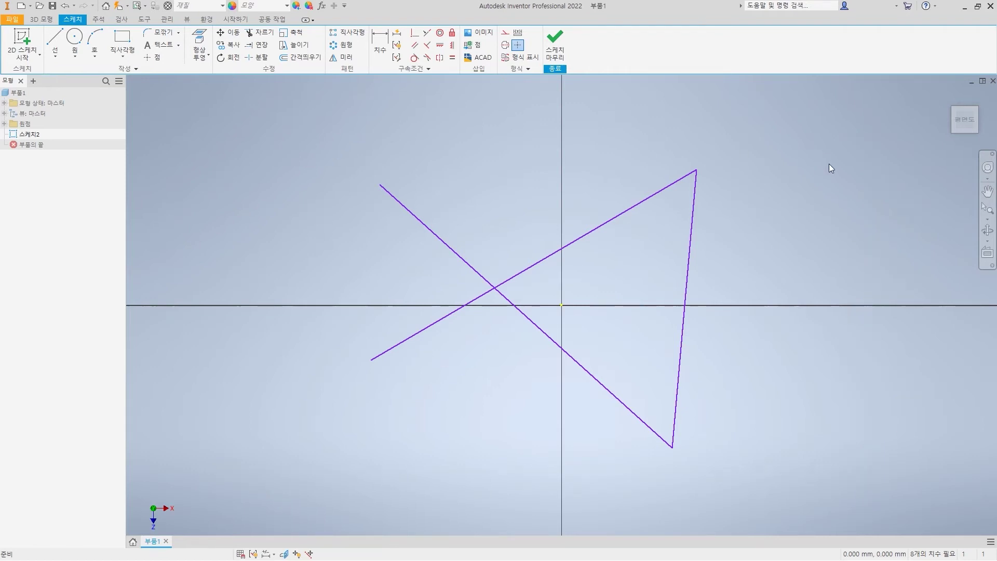
Using a right-to-left crossing selection of the three lines, delete all except the one descending from upper left to lower right.
{"action": "left_click_drag", "start_coordinate": [879, 135], "coordinate": [607, 480]}
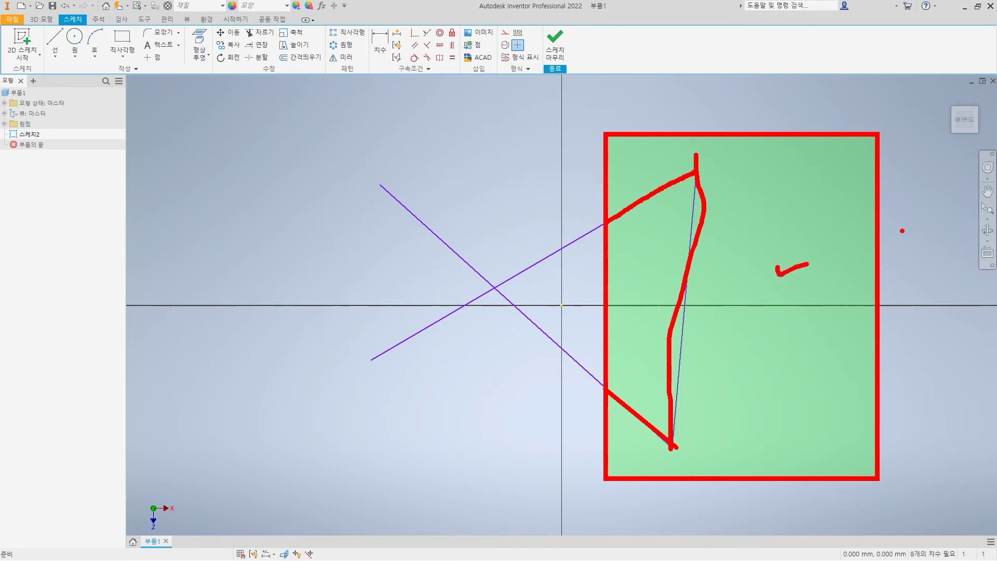
{"action": "mouse_move", "coordinate": [879, 133]}
{"action": "left_mouse_down"}
{"action": "mouse_move", "coordinate": [799, 271]}
{"action": "mouse_move", "coordinate": [670, 439]}
{"action": "mouse_move", "coordinate": [694, 427]}
{"action": "left_mouse_up"}
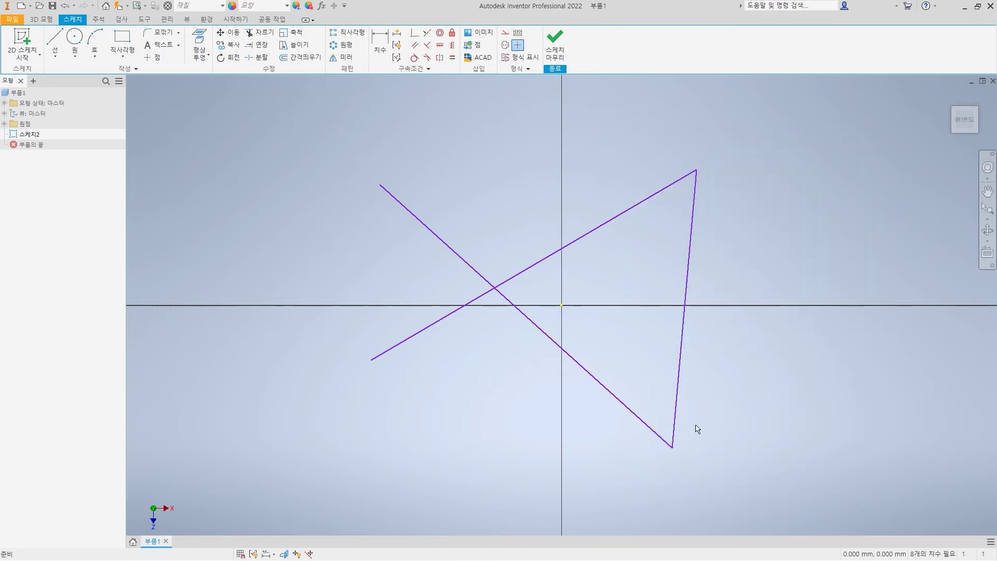
{"action": "mouse_move", "coordinate": [882, 139]}
{"action": "left_mouse_down"}
{"action": "mouse_move", "coordinate": [617, 523]}
{"action": "mouse_move", "coordinate": [644, 508]}
{"action": "left_mouse_up"}
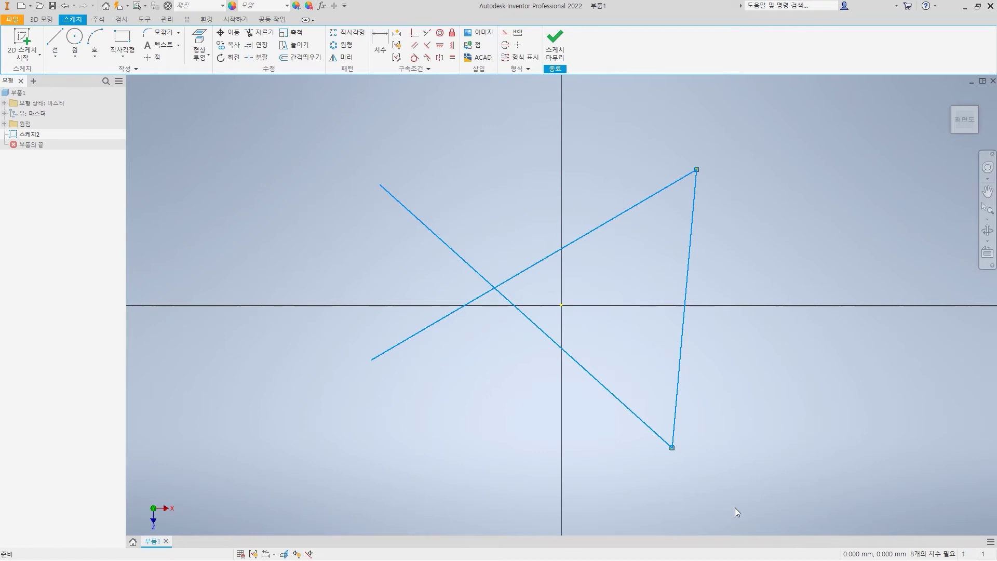
{"action": "mouse_move", "coordinate": [592, 358]}
{"action": "left_mouse_down"}
{"action": "mouse_move", "coordinate": [599, 378]}
{"action": "mouse_move", "coordinate": [622, 367]}
{"action": "left_mouse_up"}
{"action": "key", "text": "Escape"}
{"action": "left_click", "coordinate": [593, 378]}
{"action": "key", "text": "Delete"}
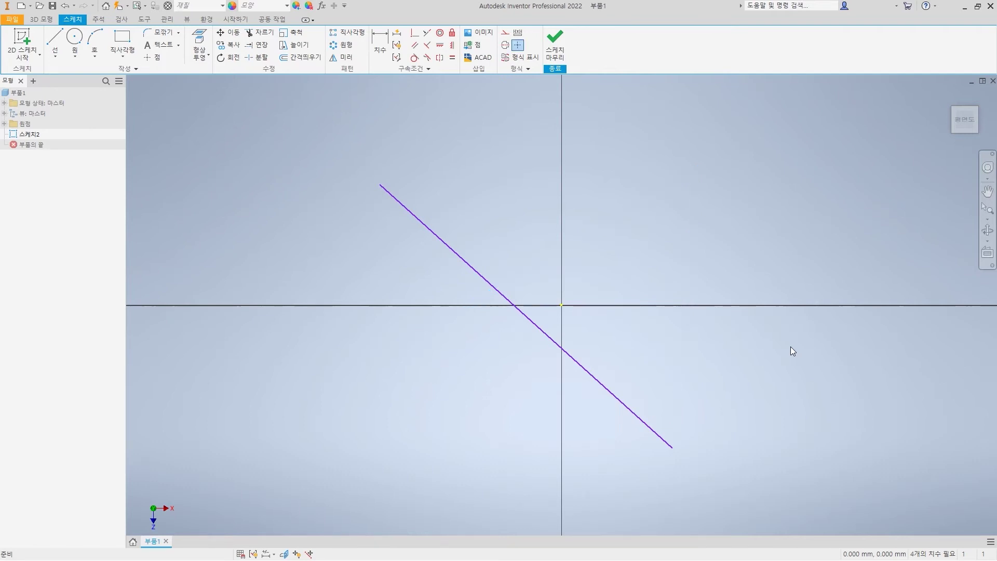
Delete the last remaining diagonal line from the sketch.
{"action": "key", "text": "Delete"}
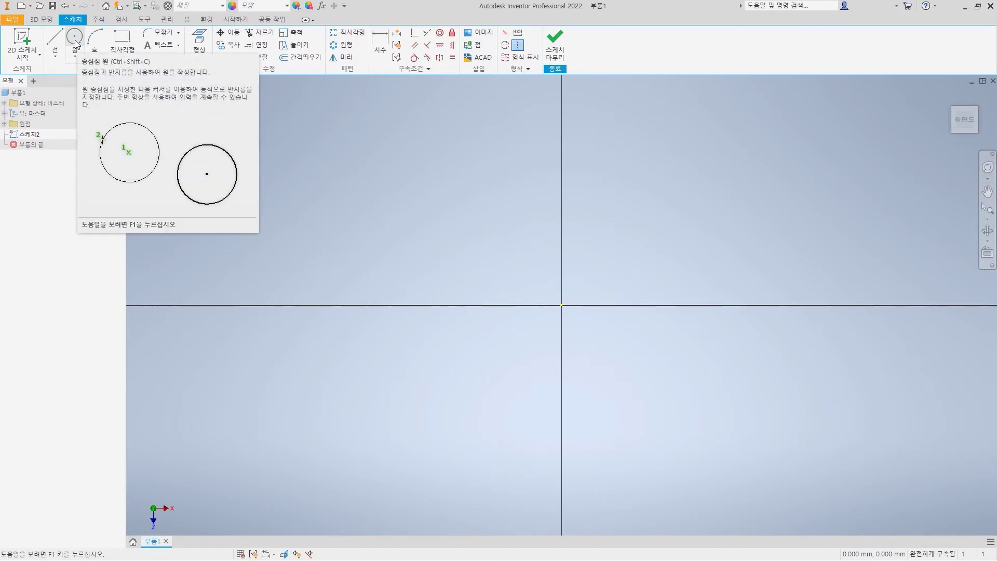
Draw a centre-point circle about 230 mm in diameter on the origin, and delete it.
{"action": "left_click", "coordinate": [76, 39]}
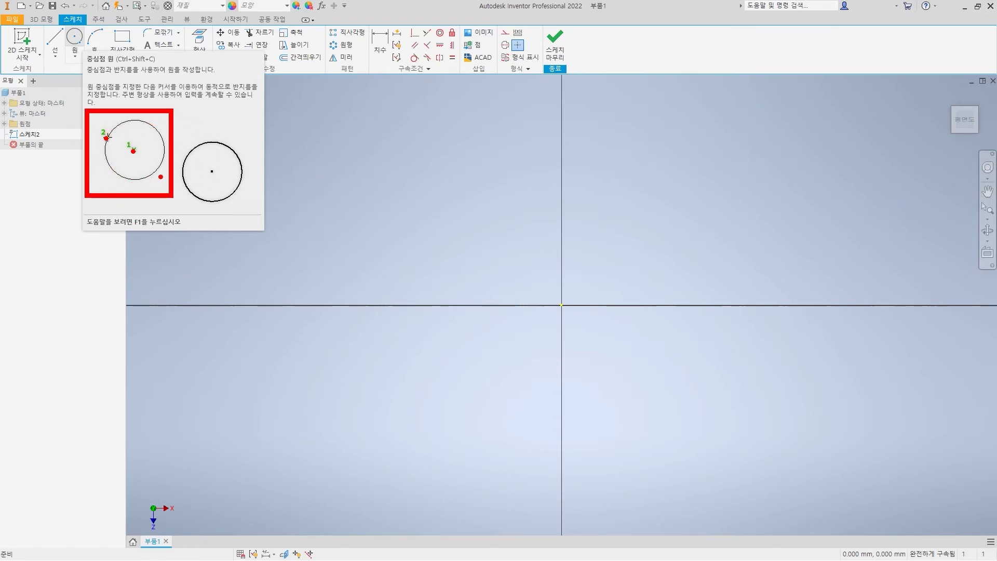
{"action": "left_click", "coordinate": [74, 37]}
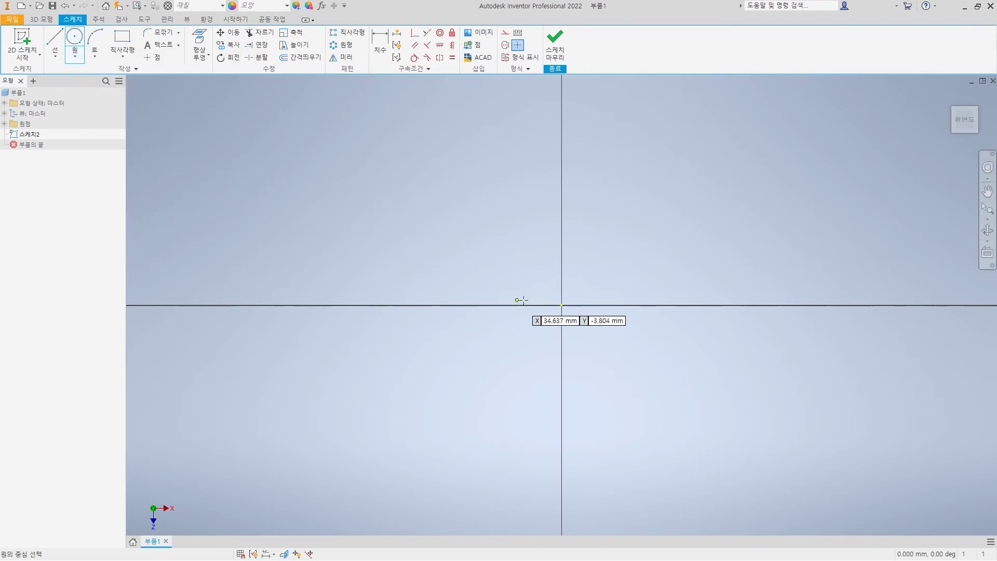
{"action": "left_click", "coordinate": [561, 305]}
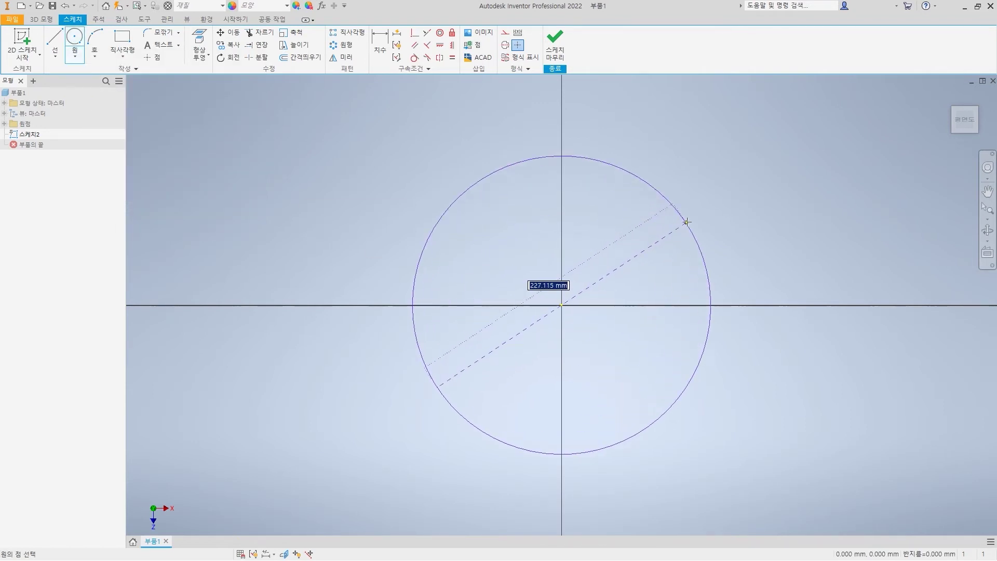
{"action": "left_click", "coordinate": [688, 220]}
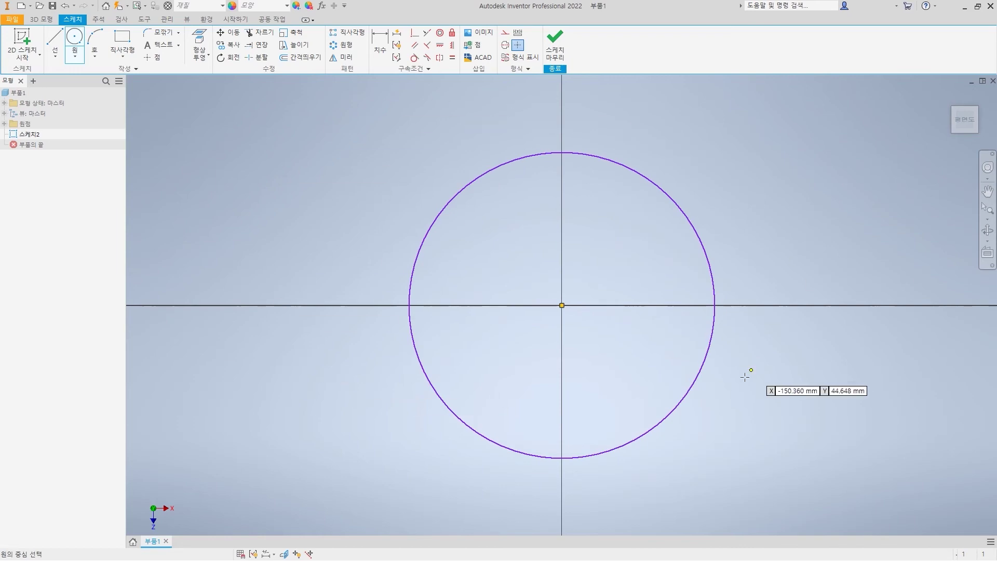
{"action": "key", "text": "Escape"}
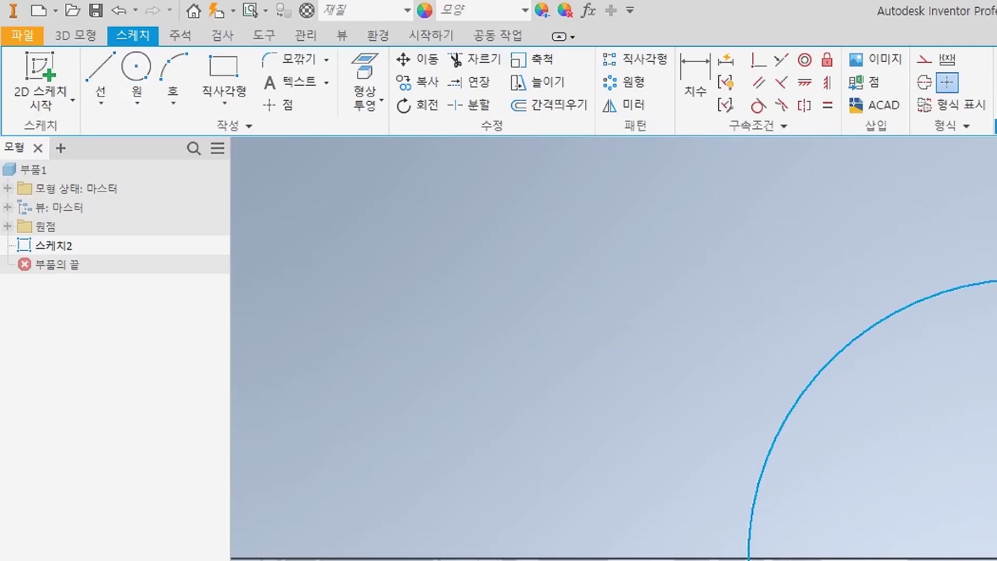
{"action": "key", "text": "Delete"}
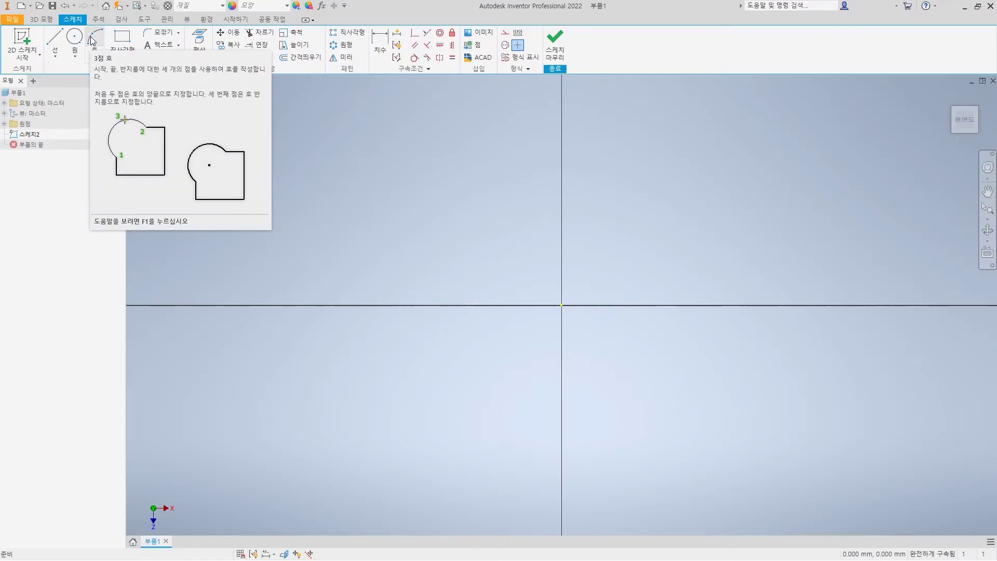
Draw a three-point arc from above the horizontal axis, just beside the vertical axis, to below the horizontal axis, bulging to the upper left.
{"action": "left_click", "coordinate": [169, 73]}
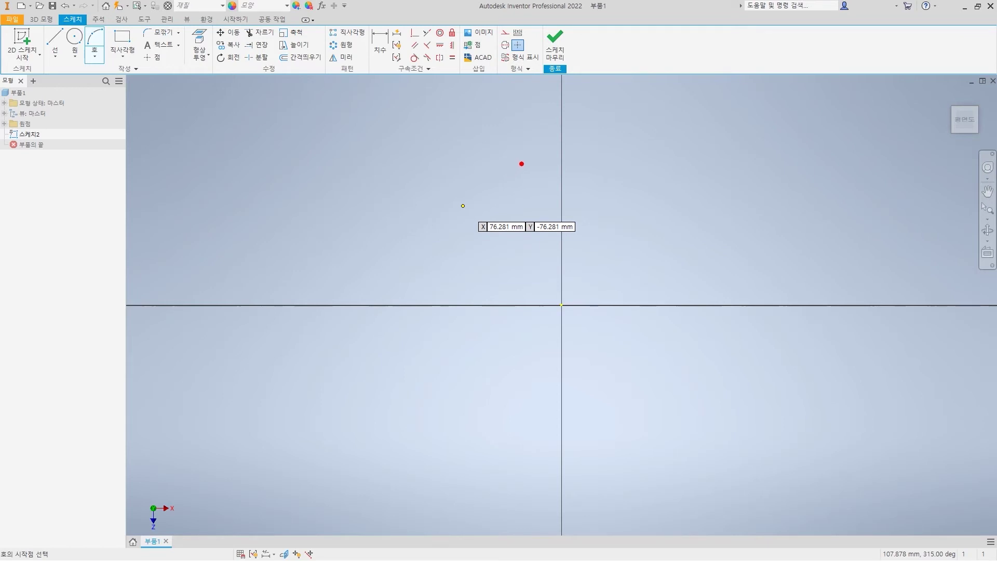
{"action": "left_click_drag", "start_coordinate": [521, 164], "coordinate": [521, 181]}
{"action": "left_click_drag", "start_coordinate": [358, 311], "coordinate": [388, 333]}
{"action": "left_click_drag", "start_coordinate": [376, 183], "coordinate": [376, 208]}
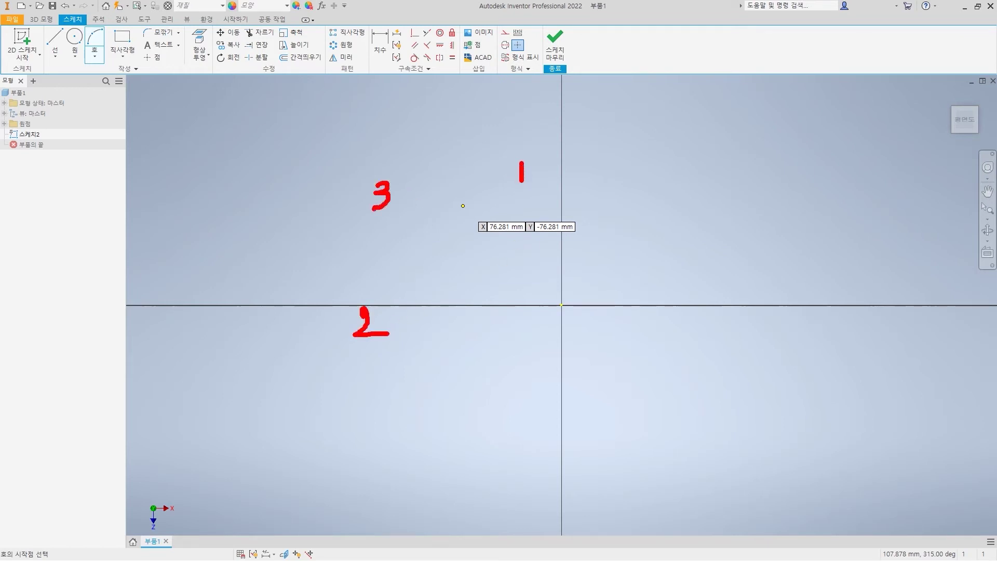
{"action": "key", "text": "Escape"}
{"action": "left_click", "coordinate": [528, 156]}
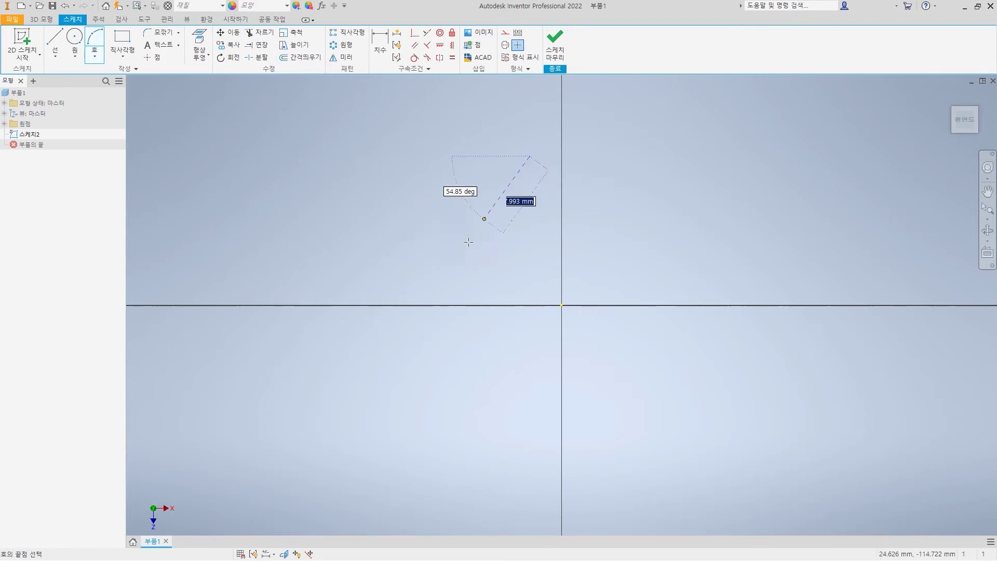
{"action": "left_click", "coordinate": [358, 361]}
{"action": "left_click", "coordinate": [404, 197]}
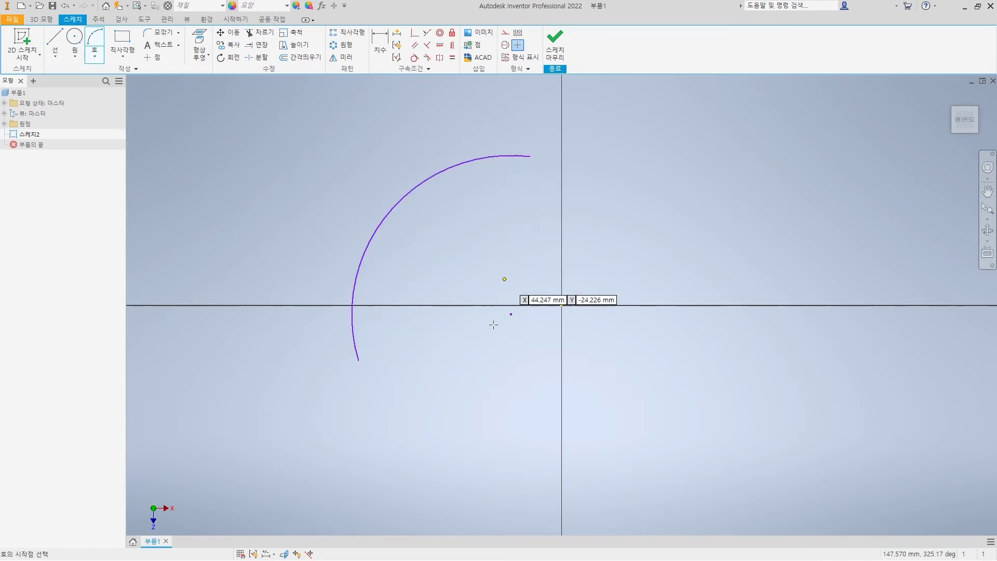
Leave the arc command and delete the three-point arc.
{"action": "key", "text": "Escape"}
{"action": "left_click", "coordinate": [410, 198]}
{"action": "key", "text": "Delete"}
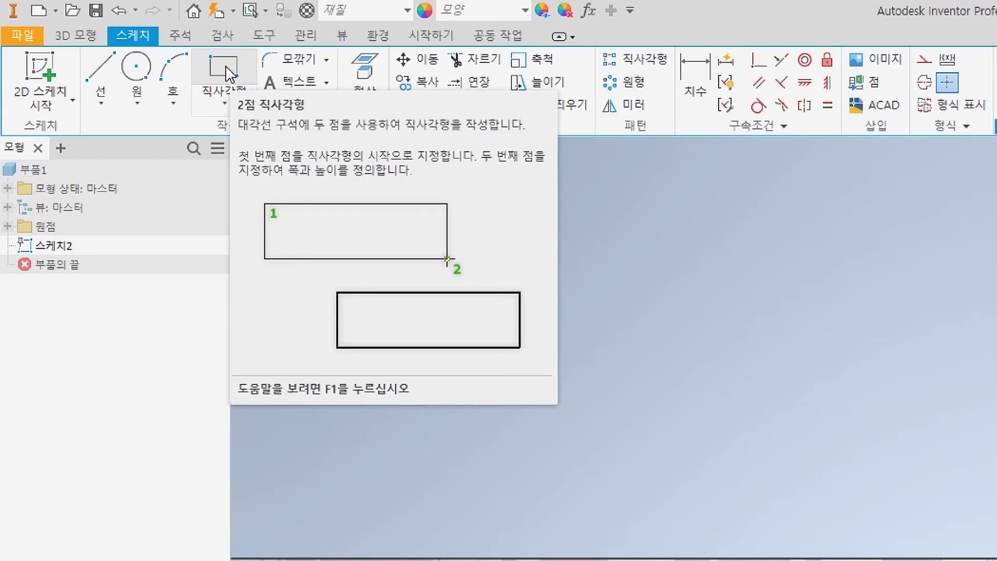
Draw a two-point rectangle about 250 by 155 mm around the origin, from its lower-left corner to its upper-right corner.
{"action": "left_click", "coordinate": [225, 74]}
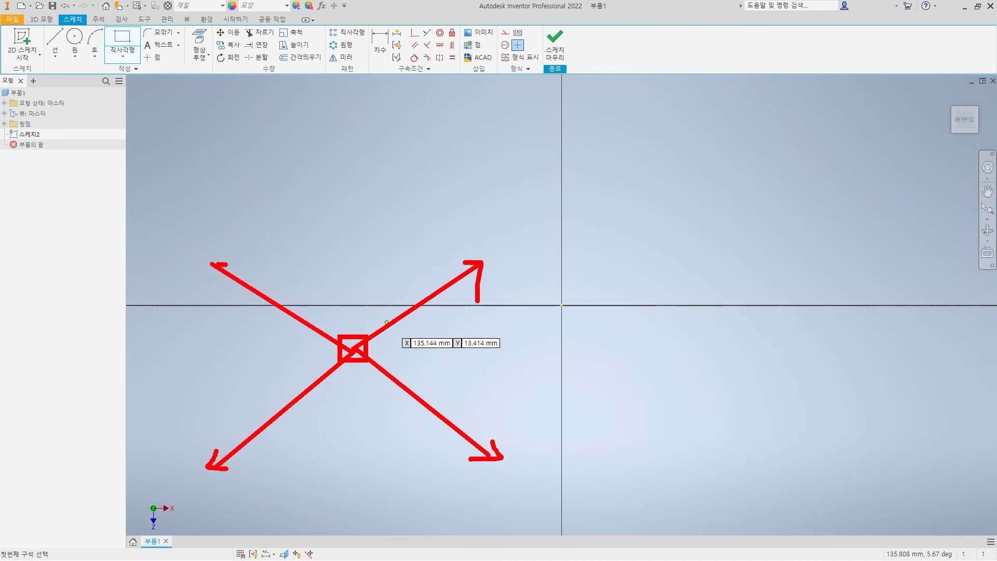
{"action": "left_click", "coordinate": [378, 369]}
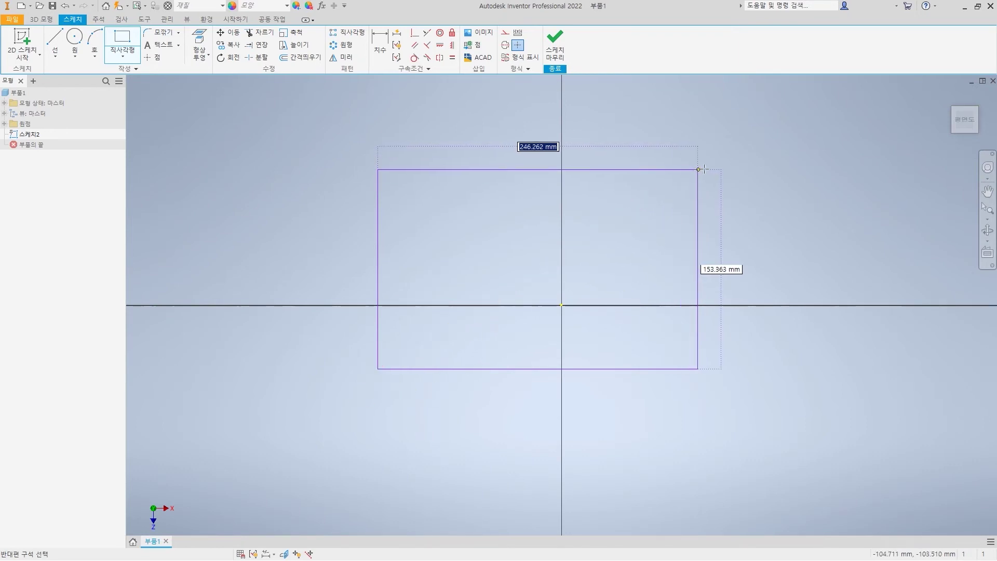
{"action": "left_click", "coordinate": [702, 168]}
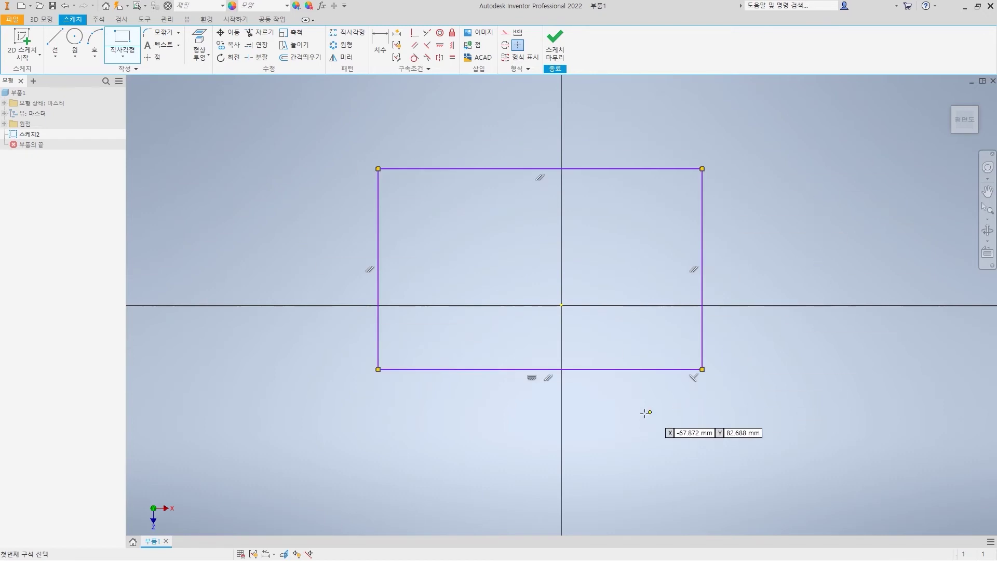
{"action": "key", "text": "Escape"}
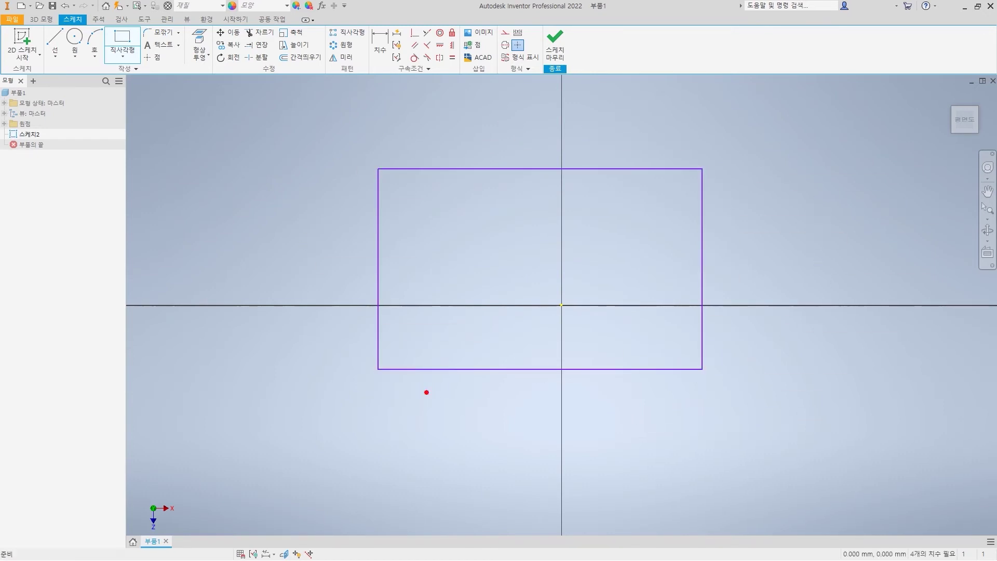
{"action": "mouse_move", "coordinate": [377, 367]}
{"action": "left_mouse_down"}
{"action": "mouse_move", "coordinate": [663, 204]}
{"action": "mouse_move", "coordinate": [703, 170]}
{"action": "left_mouse_up"}
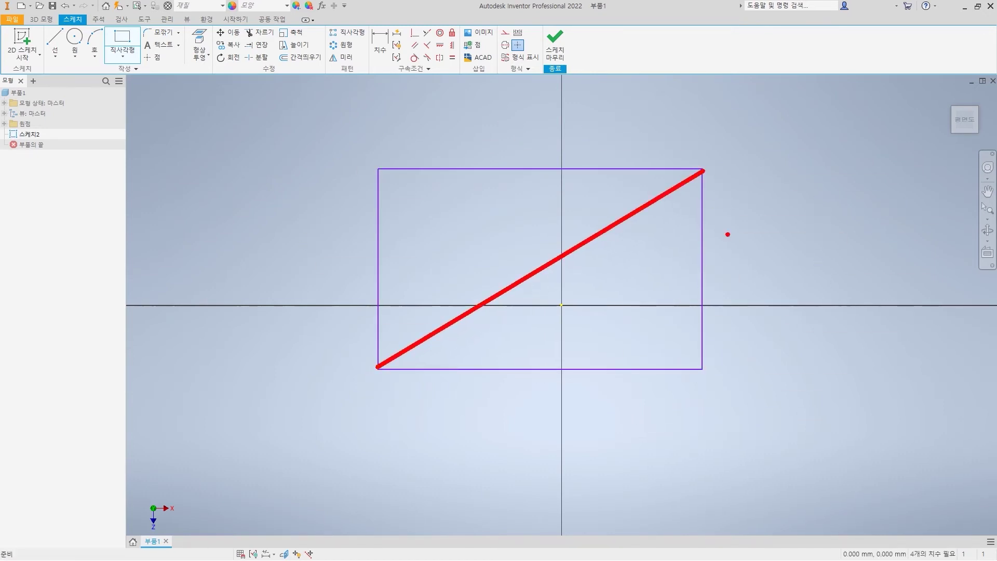
{"action": "mouse_move", "coordinate": [377, 369]}
{"action": "left_mouse_down"}
{"action": "mouse_move", "coordinate": [493, 425]}
{"action": "mouse_move", "coordinate": [615, 413]}
{"action": "mouse_move", "coordinate": [682, 392]}
{"action": "mouse_move", "coordinate": [704, 370]}
{"action": "left_mouse_up"}
{"action": "mouse_move", "coordinate": [711, 184]}
{"action": "left_mouse_down"}
{"action": "mouse_move", "coordinate": [689, 184]}
{"action": "mouse_move", "coordinate": [711, 164]}
{"action": "mouse_move", "coordinate": [706, 193]}
{"action": "left_mouse_up"}
{"action": "left_click_drag", "start_coordinate": [540, 404], "coordinate": [554, 398]}
{"action": "mouse_move", "coordinate": [708, 174]}
{"action": "left_mouse_down"}
{"action": "mouse_move", "coordinate": [728, 183]}
{"action": "mouse_move", "coordinate": [747, 317]}
{"action": "mouse_move", "coordinate": [694, 384]}
{"action": "left_mouse_up"}
{"action": "mouse_move", "coordinate": [784, 257]}
{"action": "left_mouse_down"}
{"action": "mouse_move", "coordinate": [787, 271]}
{"action": "mouse_move", "coordinate": [804, 261]}
{"action": "left_mouse_up"}
{"action": "key", "text": "Escape"}
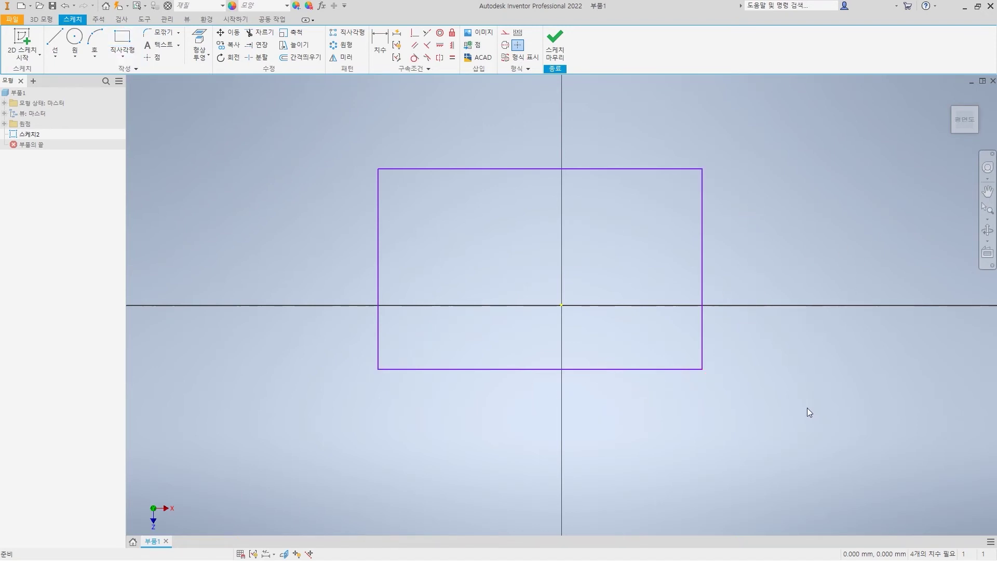
Delete all sides of the rectangle using two right-to-left crossing selections.
{"action": "left_click_drag", "start_coordinate": [807, 407], "coordinate": [467, 155]}
{"action": "key", "text": "Delete"}
{"action": "left_click_drag", "start_coordinate": [443, 220], "coordinate": [314, 200]}
{"action": "key", "text": "Delete"}
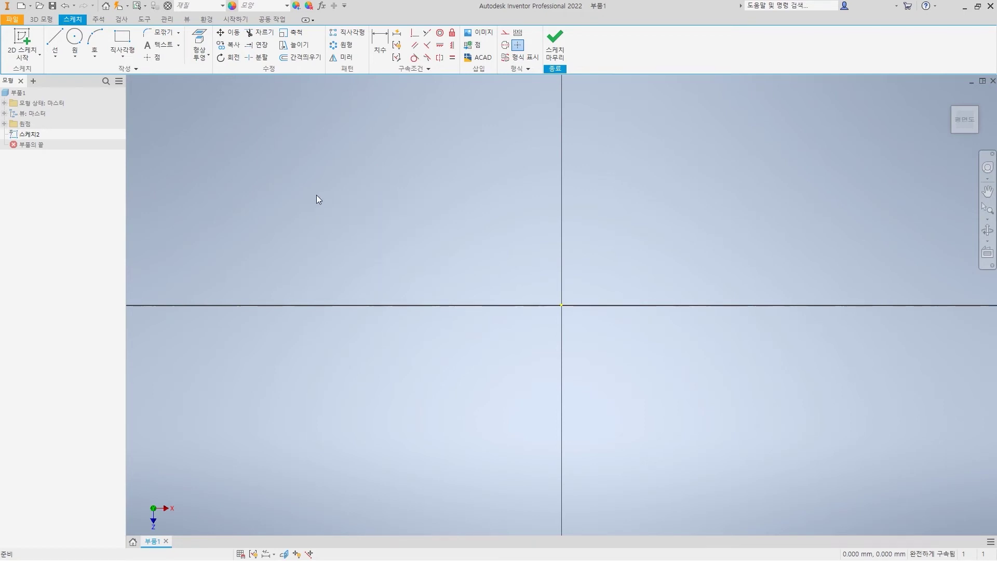
Examine the available variants of the line, circle, arc and rectangle tools, including the slot types and the polygon.
{"action": "left_click_drag", "start_coordinate": [43, 43], "coordinate": [134, 65]}
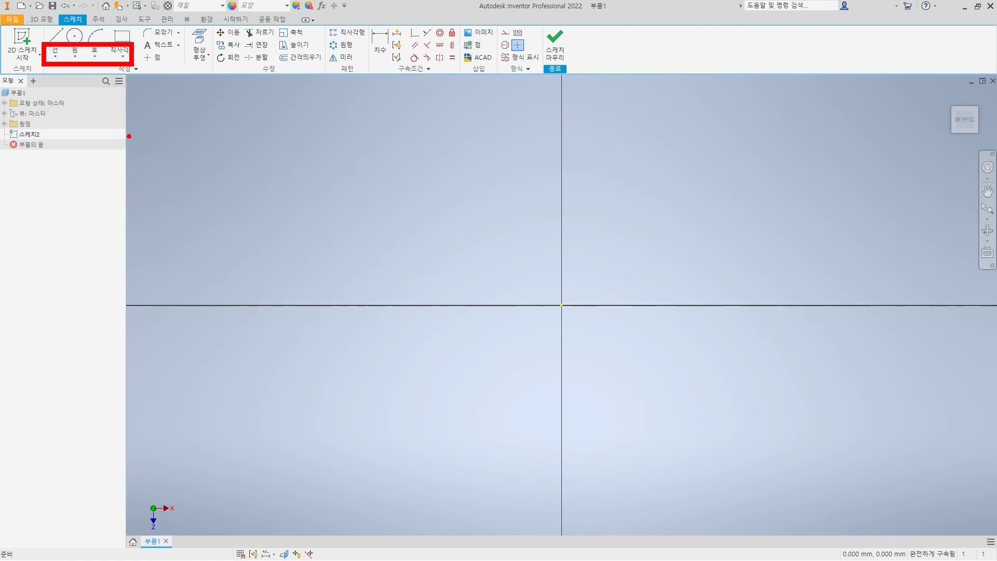
{"action": "key", "text": "Escape"}
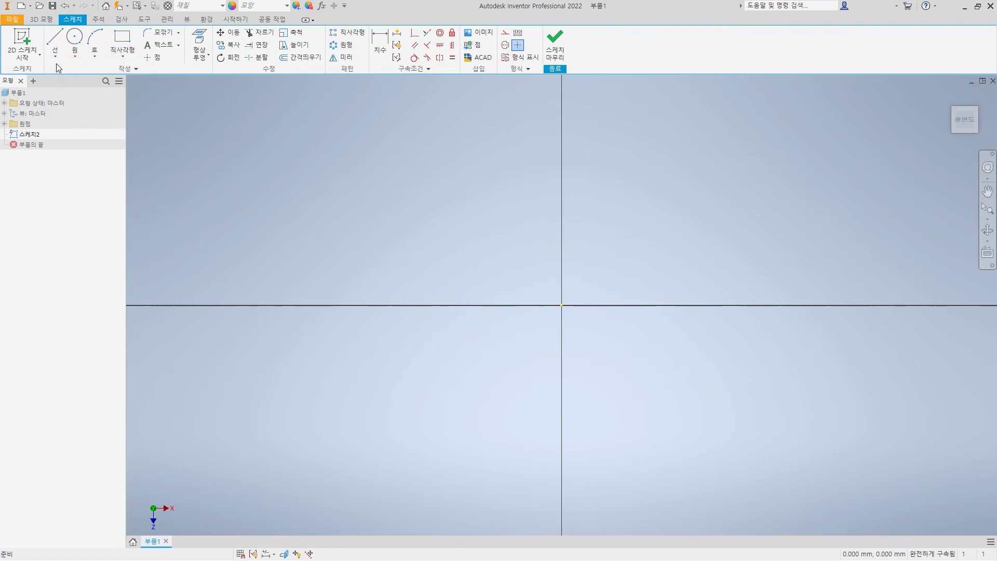
{"action": "left_click", "coordinate": [56, 58]}
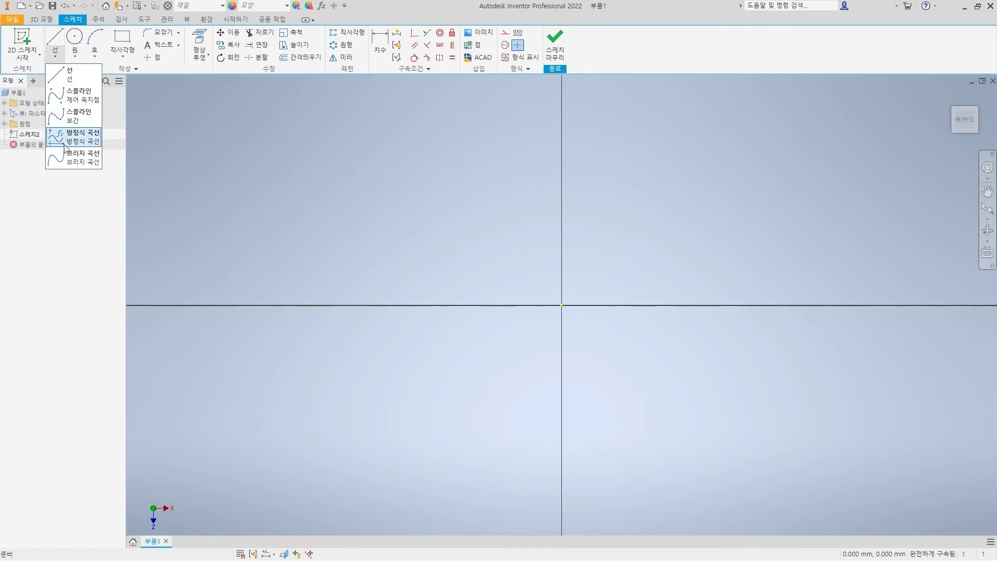
{"action": "left_click", "coordinate": [77, 58]}
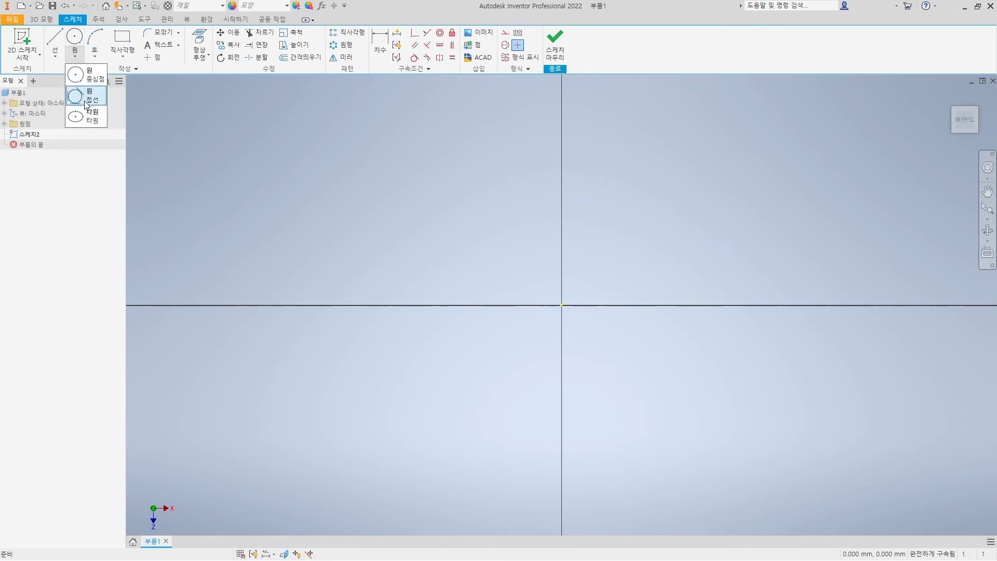
{"action": "left_click", "coordinate": [94, 55]}
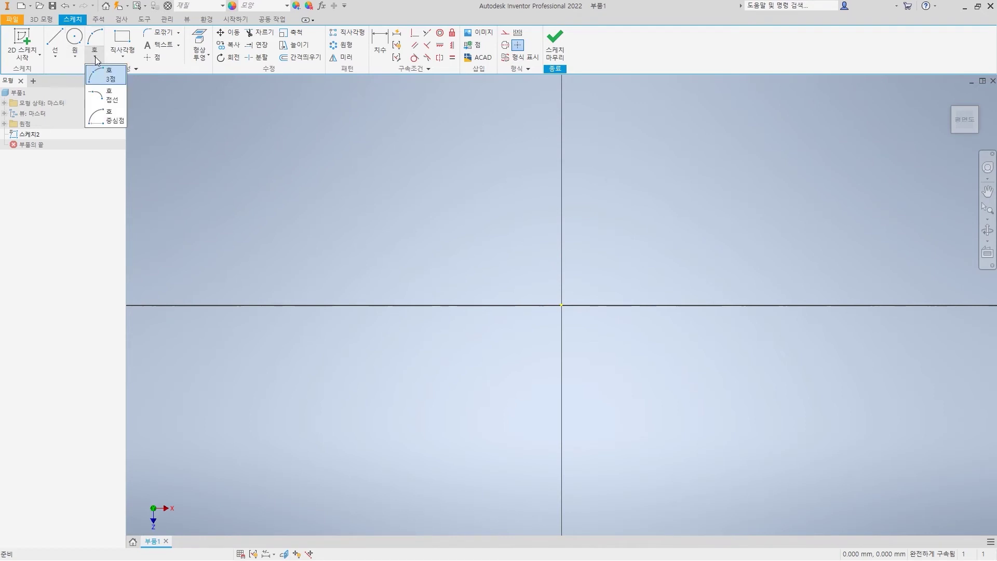
{"action": "left_click", "coordinate": [133, 61]}
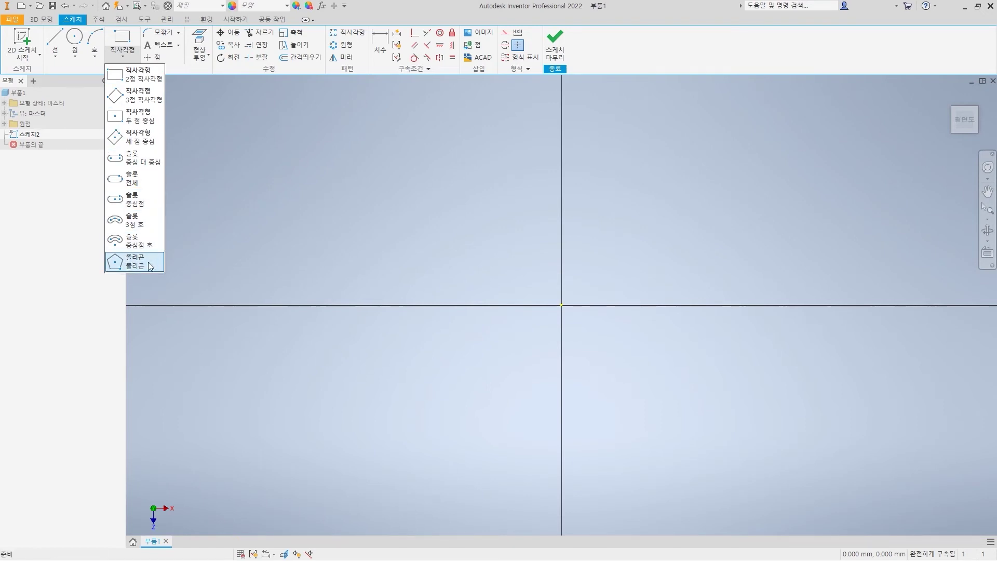
{"action": "left_click", "coordinate": [306, 215]}
{"action": "left_click", "coordinate": [122, 56]}
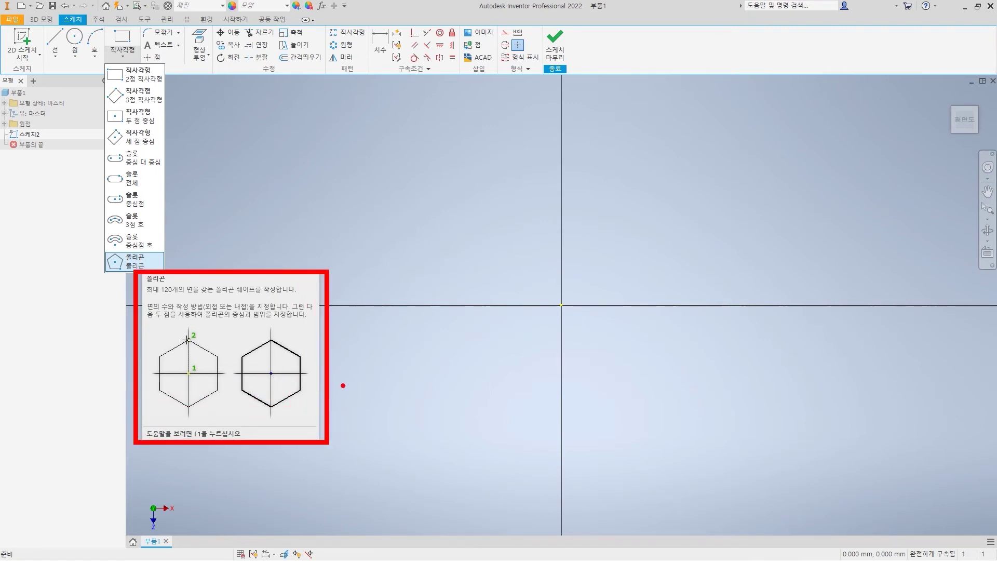
{"action": "left_click", "coordinate": [391, 368]}
Draw an inscribed polygon with 3 sides, centred below the horizontal axis to the left of the origin, with one vertex pointing up.
{"action": "left_click", "coordinate": [123, 52]}
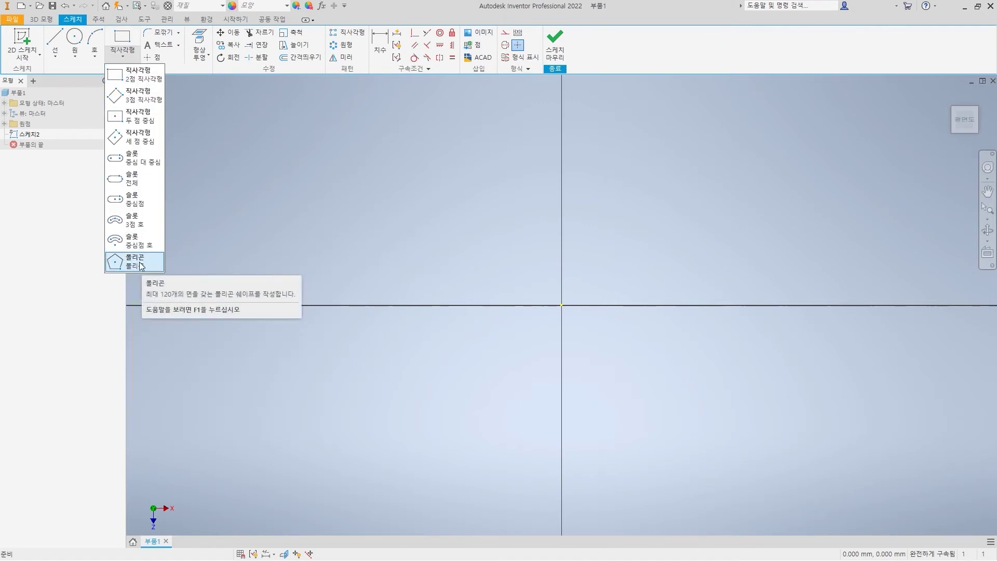
{"action": "left_click", "coordinate": [140, 266]}
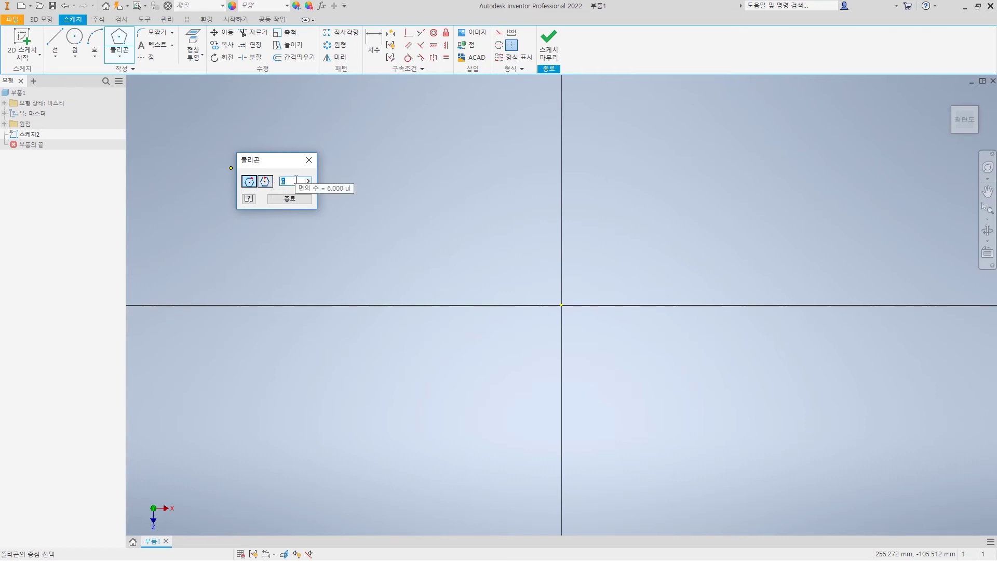
{"action": "type", "text": "3"}
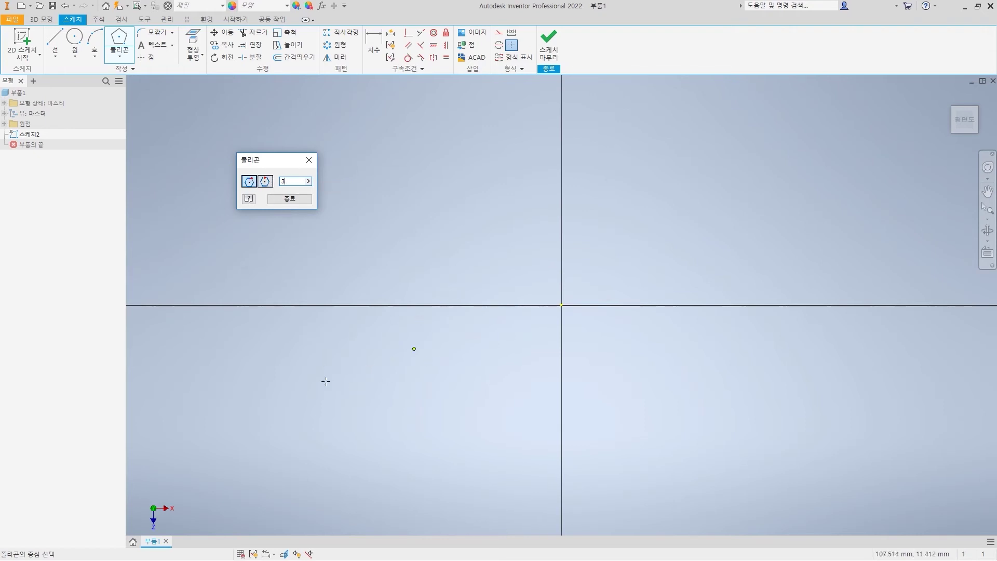
{"action": "left_click", "coordinate": [364, 356]}
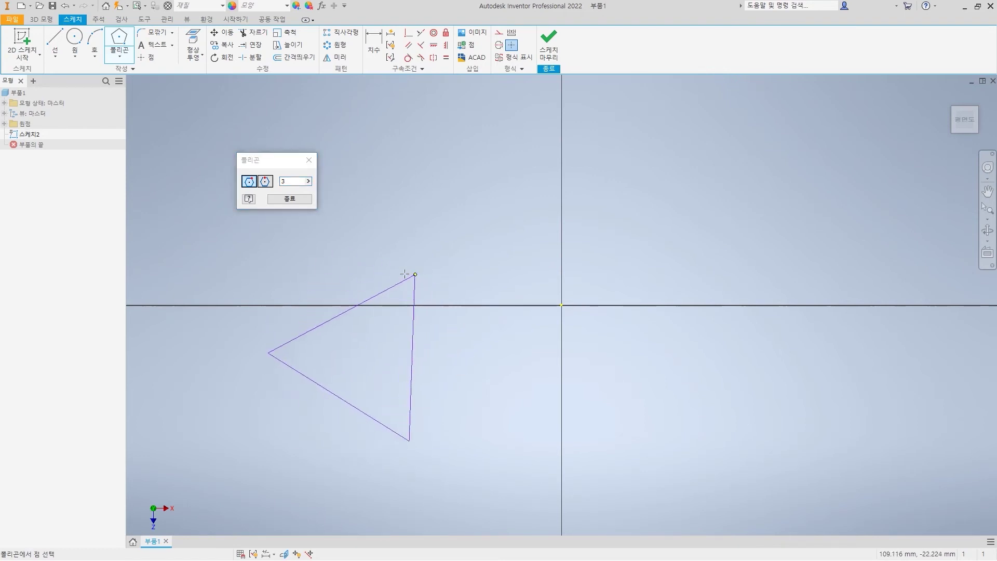
{"action": "left_click", "coordinate": [367, 274]}
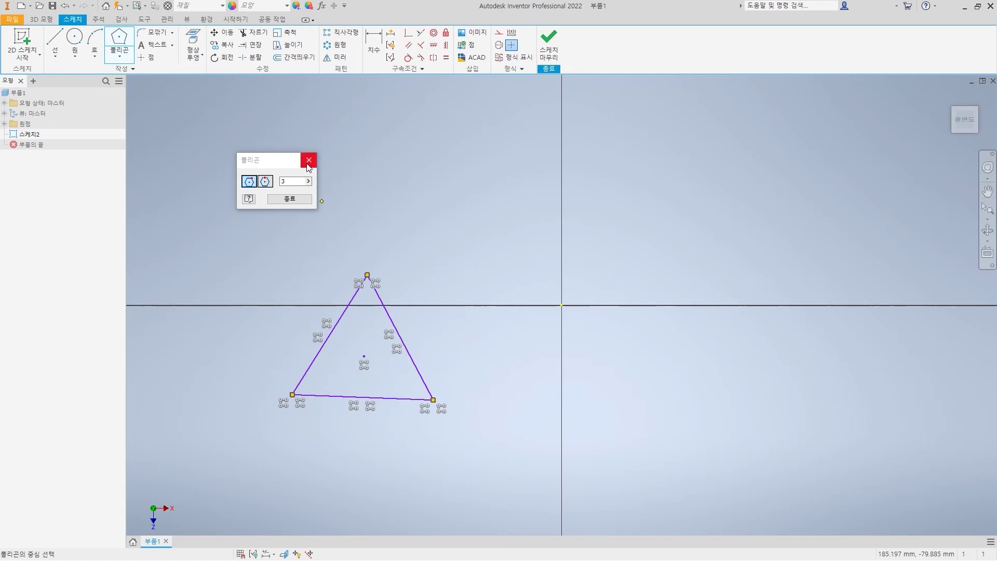
Draw a circumscribed polygon with 6 sides, centred below the horizontal axis to the right of the origin, and finish the polygon command.
{"action": "type", "text": "6"}
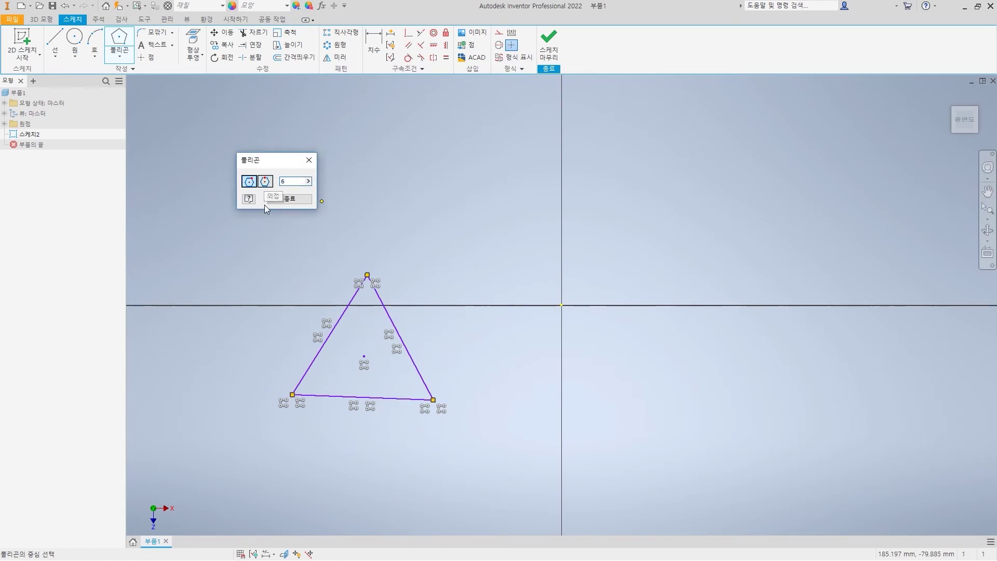
{"action": "left_click", "coordinate": [265, 181]}
{"action": "left_click", "coordinate": [693, 353]}
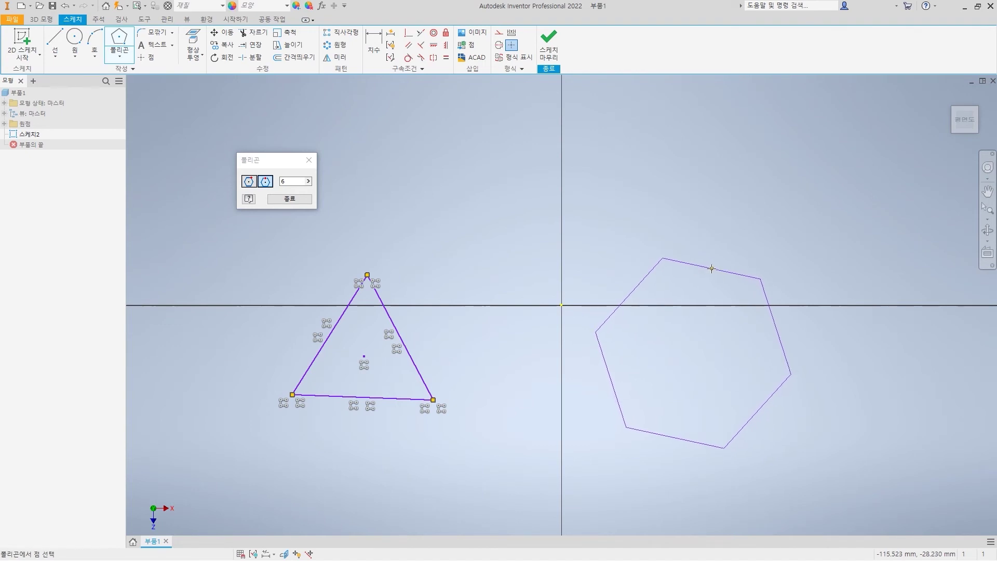
{"action": "left_click", "coordinate": [711, 268]}
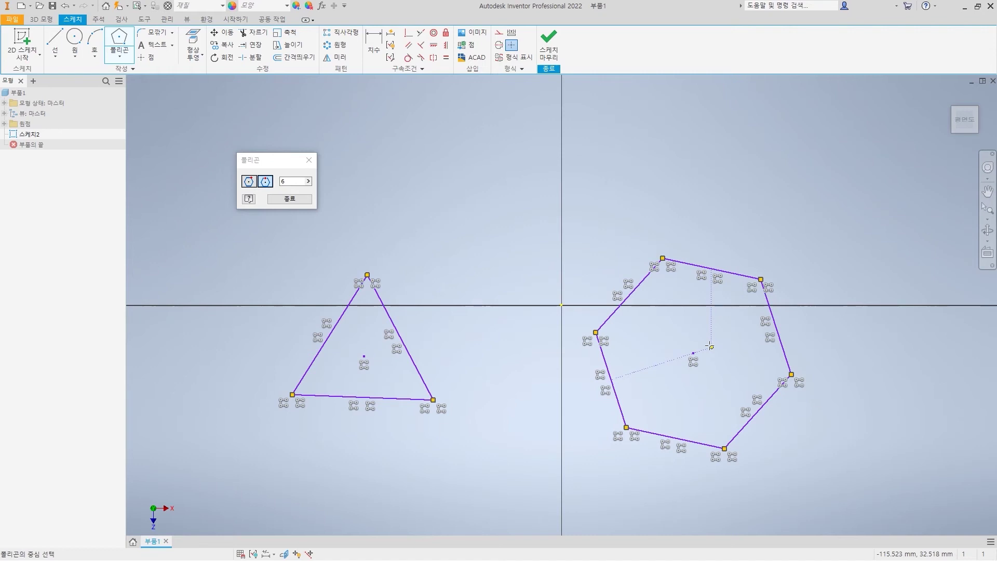
{"action": "left_click", "coordinate": [299, 202]}
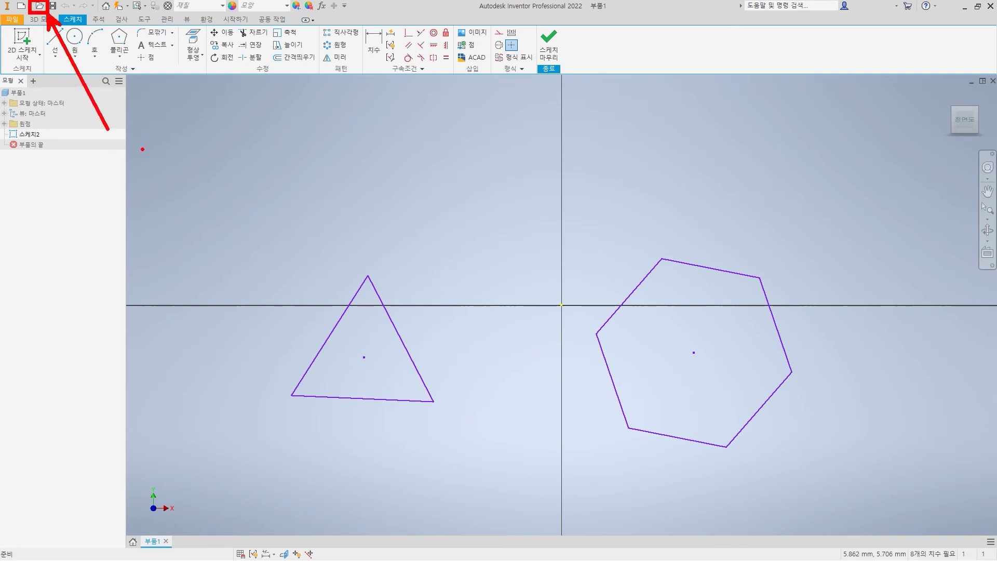
Open the part file "03_스케치 수정" from the Inventor 샘플파일 folder.
{"action": "left_click", "coordinate": [39, 6]}
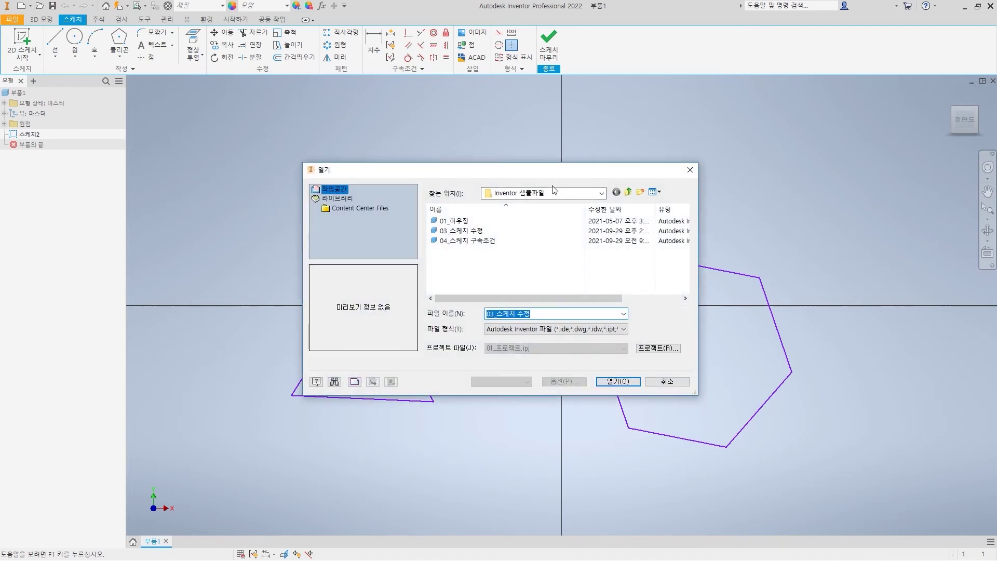
{"action": "left_click", "coordinate": [465, 231]}
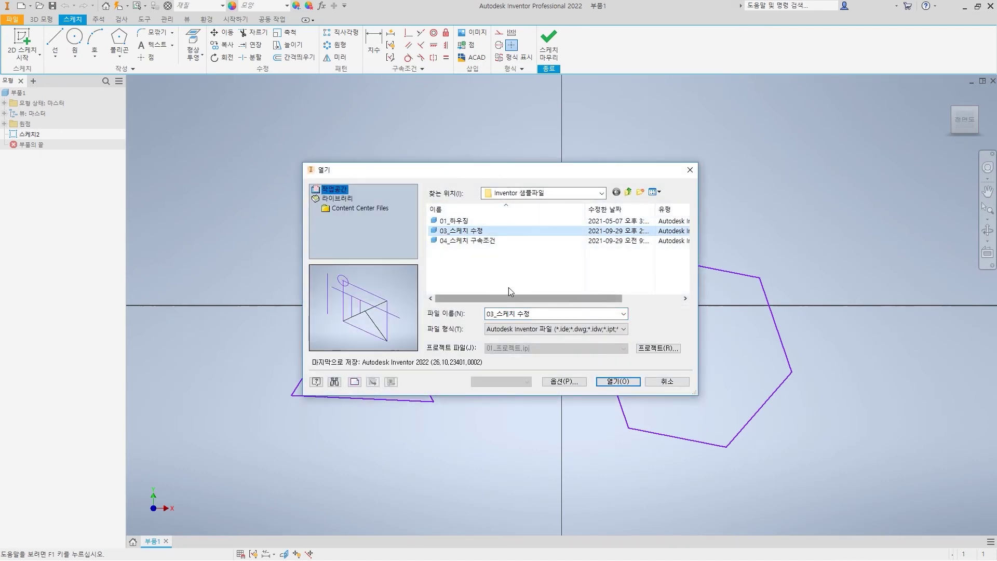
{"action": "left_click", "coordinate": [628, 382]}
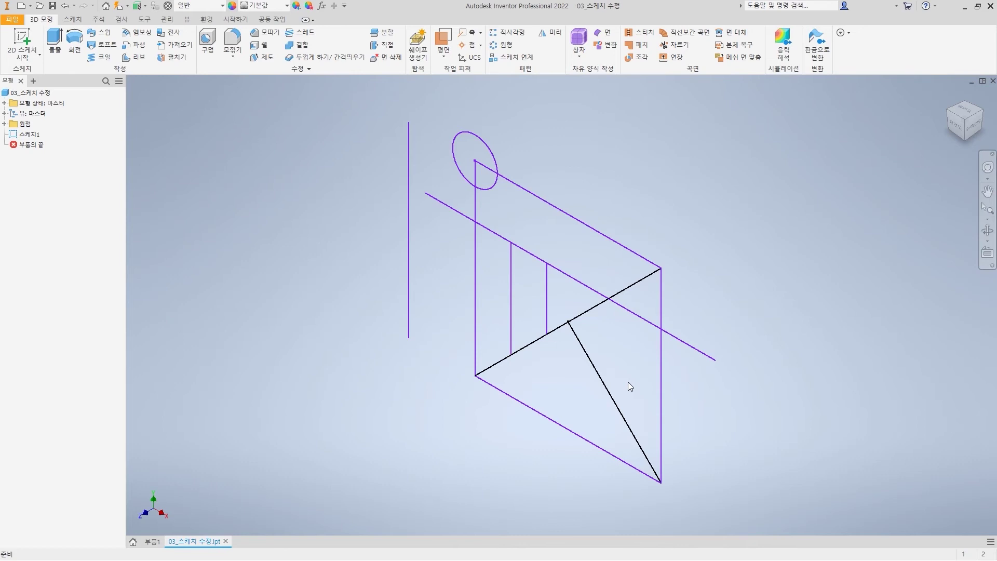
{"action": "mouse_move", "coordinate": [735, 294]}
{"action": "left_mouse_down"}
{"action": "mouse_move", "coordinate": [673, 324]}
{"action": "mouse_move", "coordinate": [685, 329]}
{"action": "left_mouse_up"}
{"action": "key", "text": "Escape"}
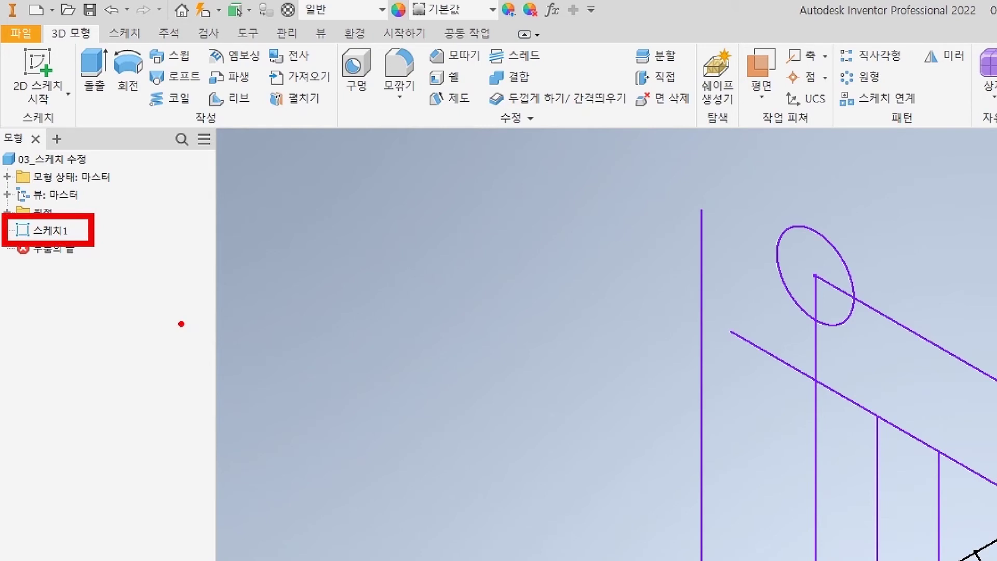
Open the existing sketch 스케치1 for editing.
{"action": "mouse_move", "coordinate": [103, 225]}
{"action": "left_mouse_down"}
{"action": "mouse_move", "coordinate": [107, 237]}
{"action": "mouse_move", "coordinate": [139, 217]}
{"action": "left_mouse_up"}
{"action": "key", "text": "Escape"}
{"action": "right_click", "coordinate": [45, 238]}
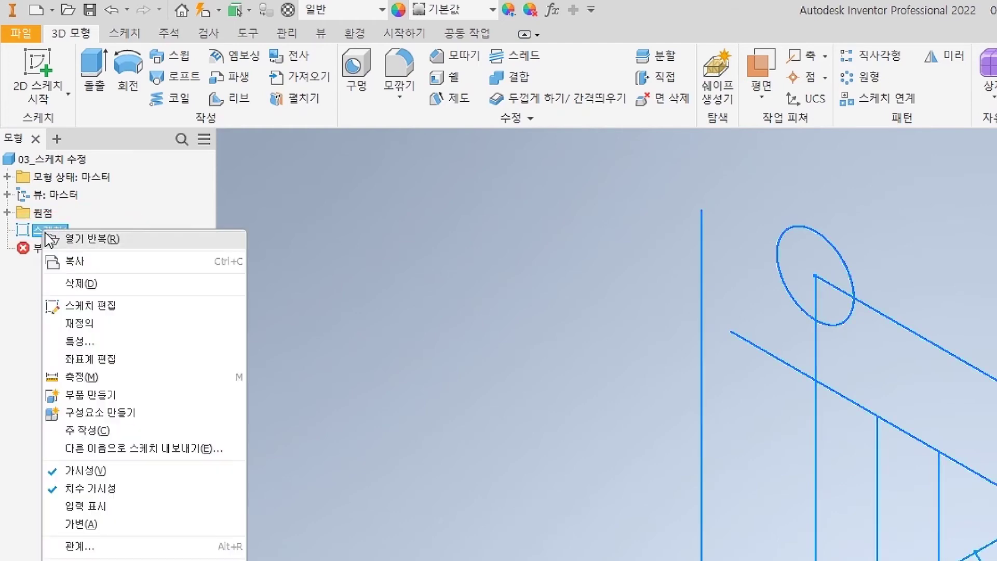
{"action": "left_click", "coordinate": [118, 306]}
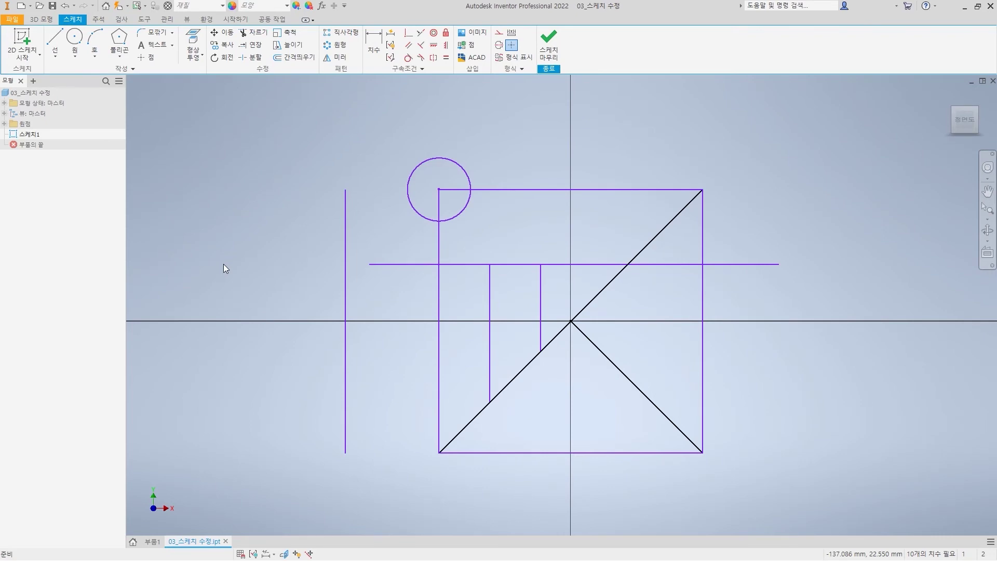
{"action": "key", "text": "ctrl+2"}
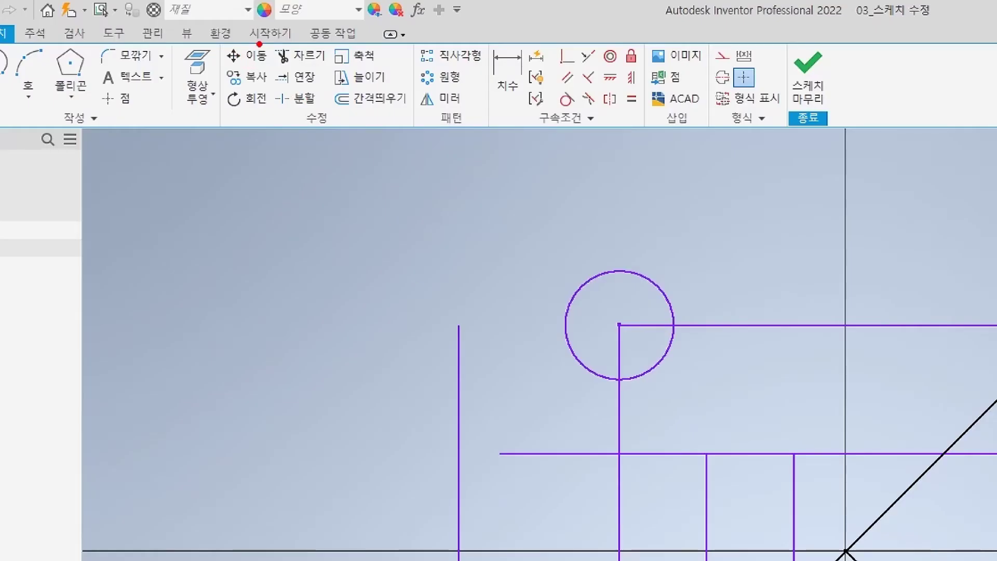
{"action": "left_click_drag", "start_coordinate": [259, 44], "coordinate": [333, 92], "text": "ctrl"}
{"action": "key", "text": "Escape"}
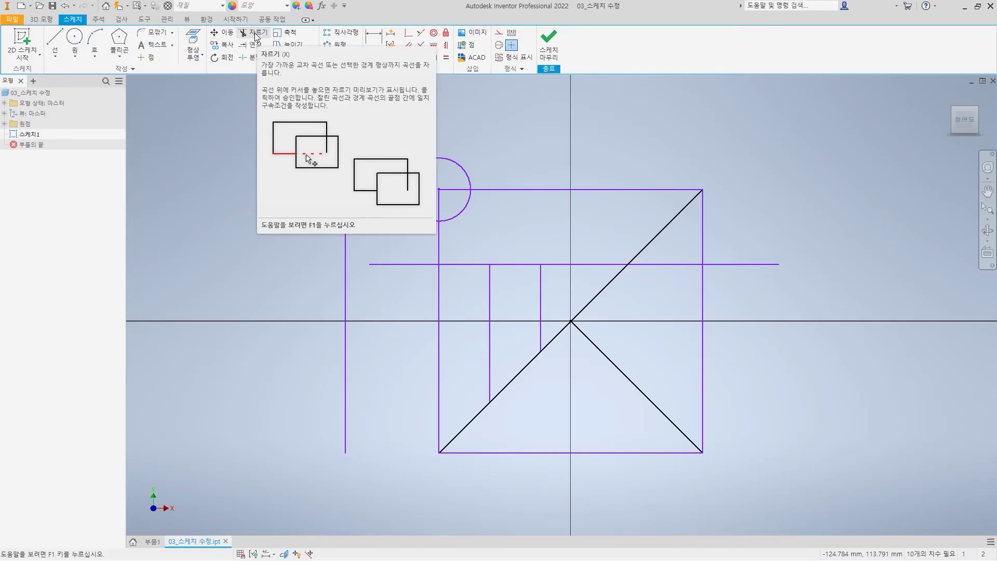
Trim the part of the long horizontal line that extends outside the square's left side.
{"action": "left_click", "coordinate": [256, 34]}
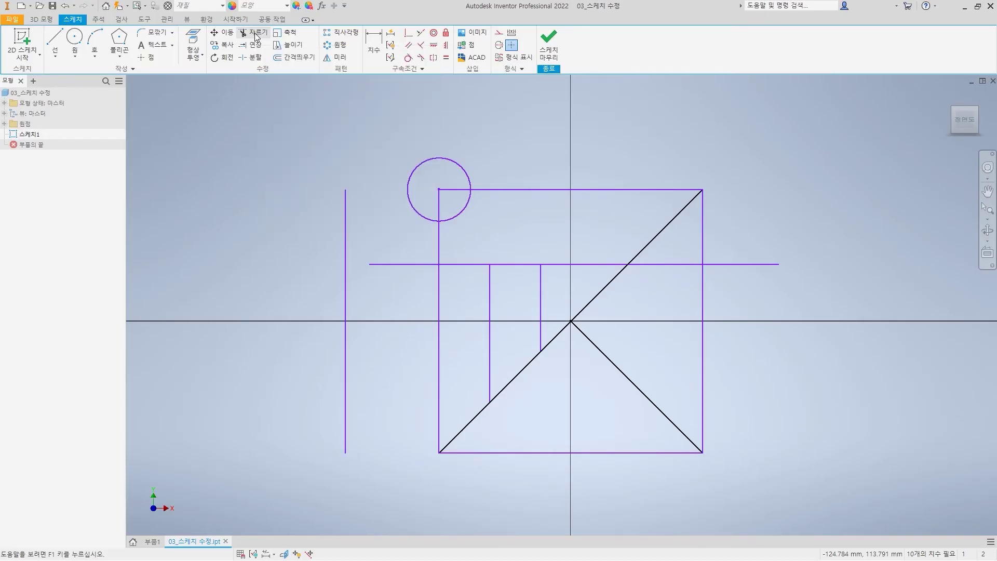
{"action": "key", "text": "ctrl"}
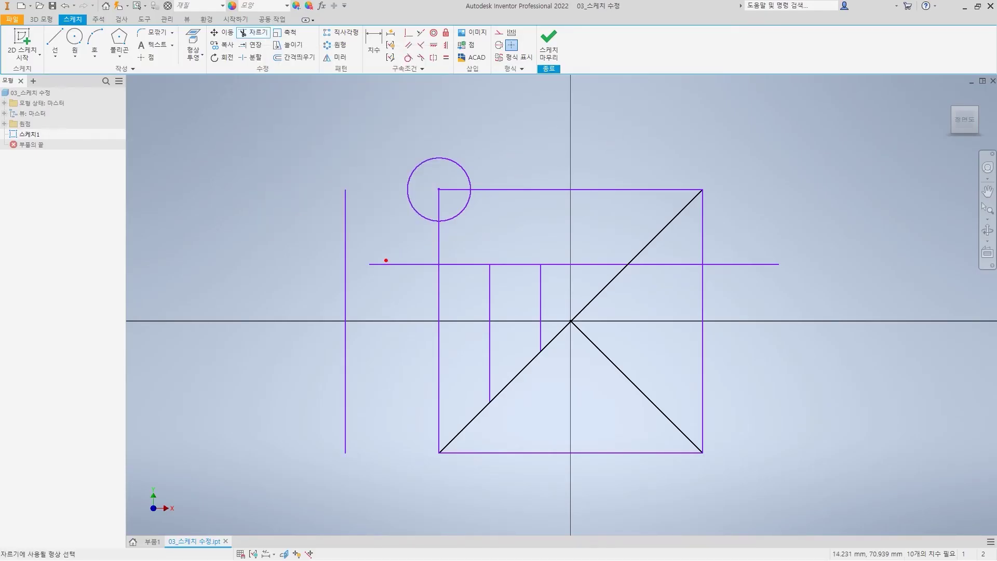
{"action": "mouse_move", "coordinate": [371, 265]}
{"action": "left_mouse_down"}
{"action": "mouse_move", "coordinate": [786, 263]}
{"action": "mouse_move", "coordinate": [796, 282]}
{"action": "left_mouse_up"}
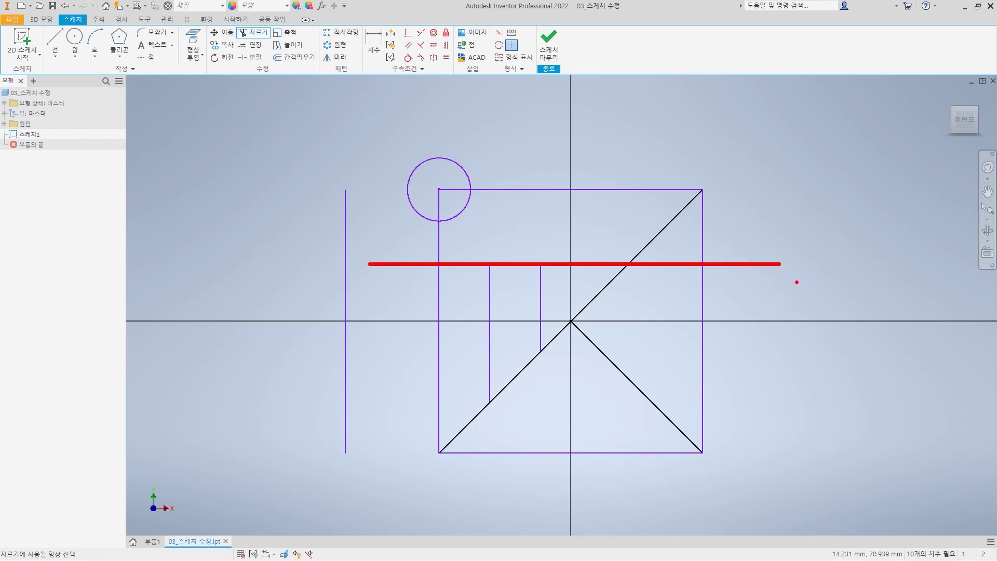
{"action": "left_click_drag", "start_coordinate": [796, 282], "coordinate": [797, 277]}
{"action": "left_click", "coordinate": [439, 189]}
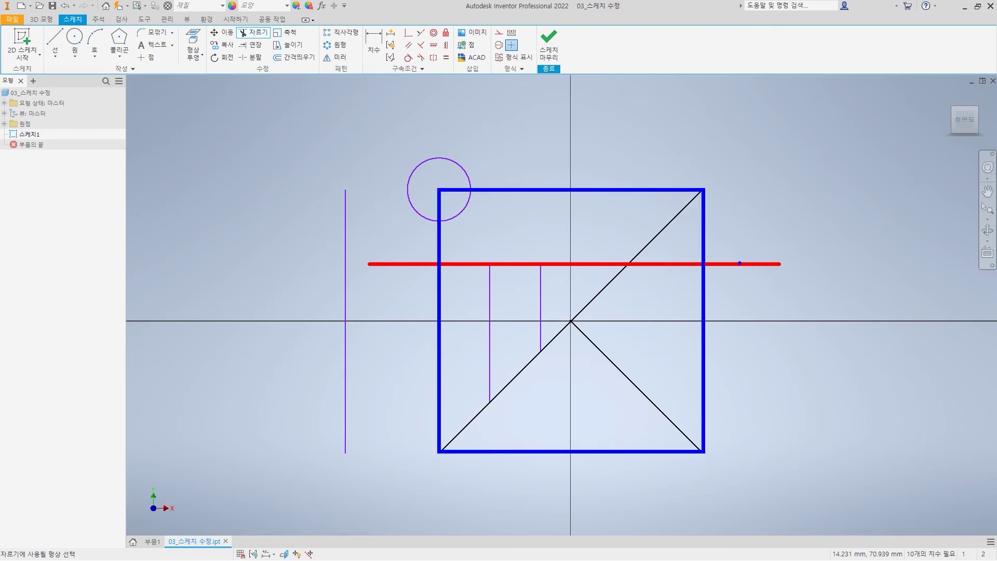
{"action": "left_click_drag", "start_coordinate": [750, 276], "coordinate": [758, 258]}
{"action": "left_click_drag", "start_coordinate": [388, 254], "coordinate": [417, 257]}
{"action": "key", "text": "Escape"}
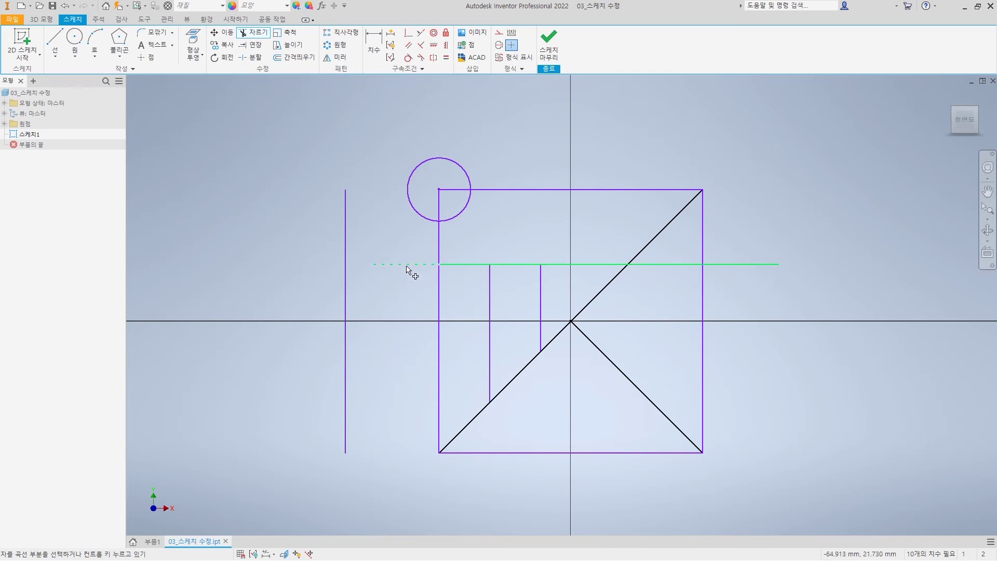
{"action": "key", "text": "ctrl"}
{"action": "mouse_move", "coordinate": [445, 256]}
{"action": "left_mouse_down"}
{"action": "mouse_move", "coordinate": [433, 272]}
{"action": "mouse_move", "coordinate": [446, 271]}
{"action": "mouse_move", "coordinate": [411, 253]}
{"action": "left_mouse_up"}
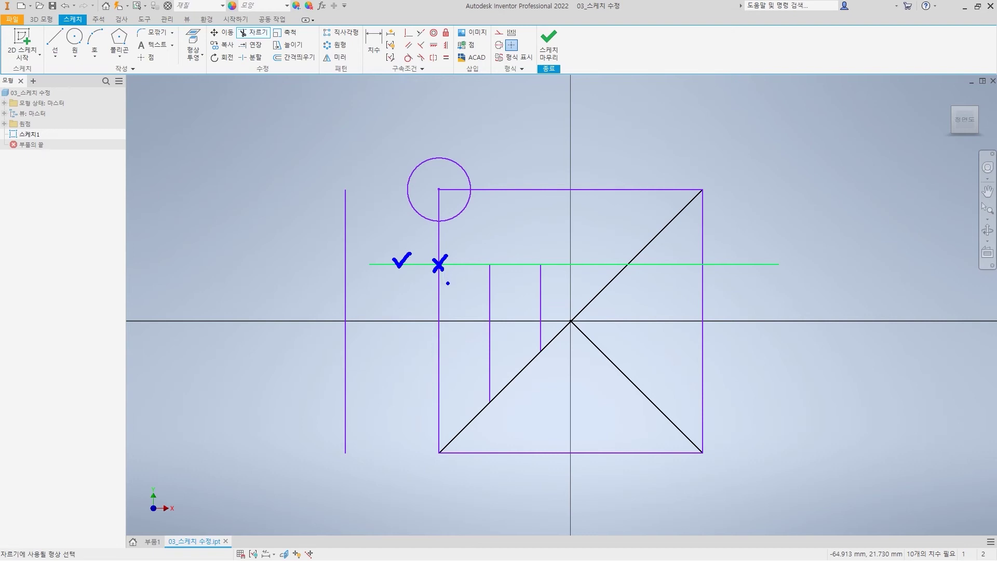
{"action": "key", "text": "Escape"}
{"action": "left_click", "coordinate": [408, 267]}
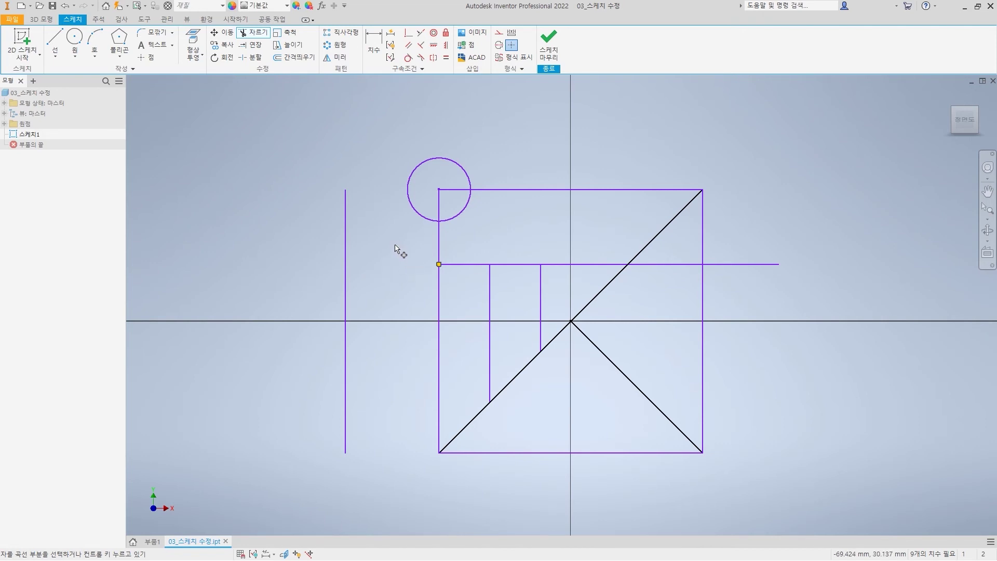
Trim the horizontal line's overhang beyond the square's right side with a freehand trim stroke crossing it.
{"action": "mouse_move", "coordinate": [394, 245]}
{"action": "left_mouse_down"}
{"action": "mouse_move", "coordinate": [399, 296]}
{"action": "mouse_move", "coordinate": [387, 328]}
{"action": "mouse_move", "coordinate": [398, 379]}
{"action": "left_mouse_up"}
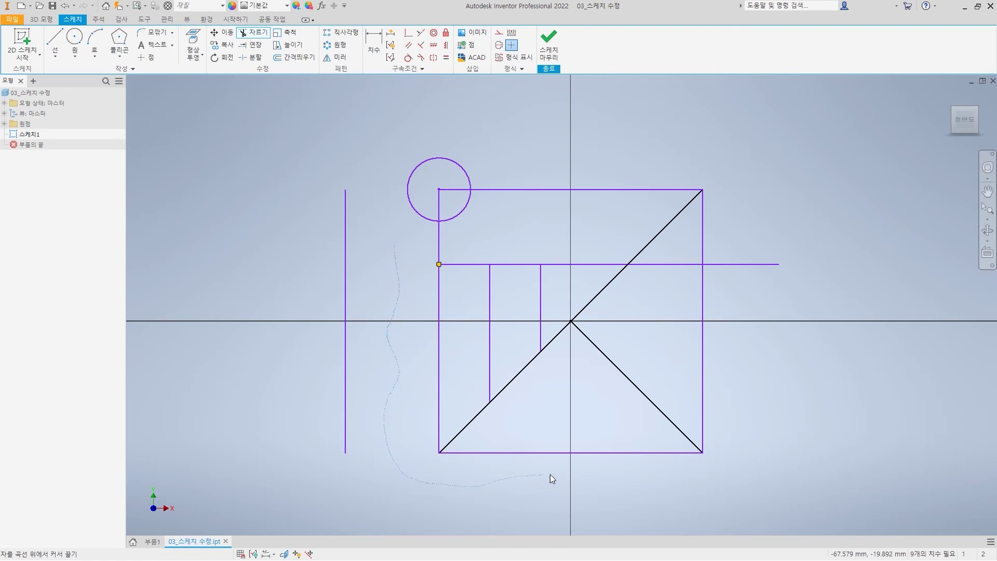
{"action": "mouse_move", "coordinate": [767, 396]}
{"action": "left_mouse_down"}
{"action": "mouse_move", "coordinate": [761, 349]}
{"action": "mouse_move", "coordinate": [791, 352]}
{"action": "mouse_move", "coordinate": [796, 369]}
{"action": "mouse_move", "coordinate": [783, 364]}
{"action": "mouse_move", "coordinate": [773, 331]}
{"action": "left_mouse_up"}
{"action": "left_click_drag", "start_coordinate": [752, 294], "coordinate": [746, 245]}
{"action": "left_click_drag", "start_coordinate": [746, 219], "coordinate": [746, 201]}
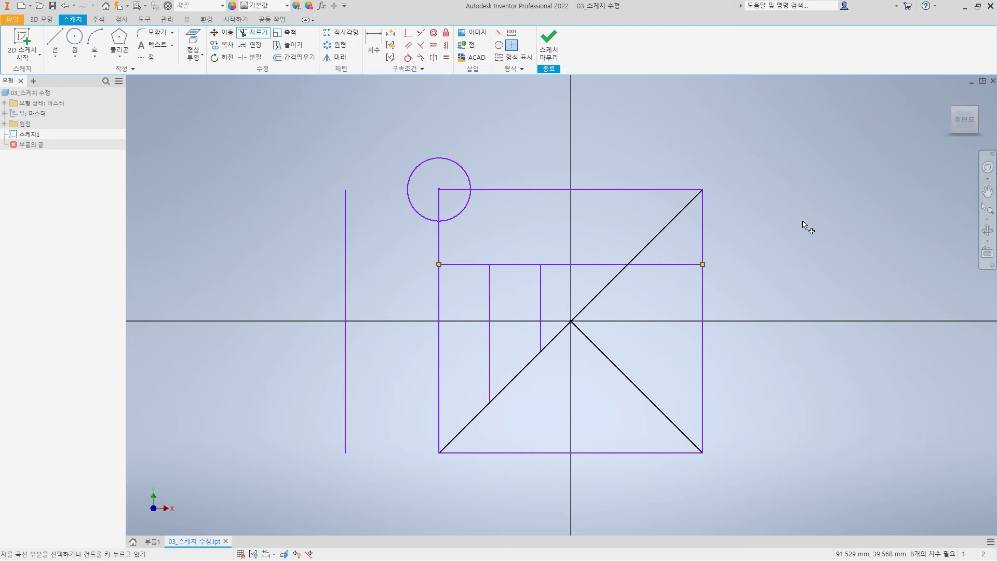
{"action": "key", "text": "ctrl"}
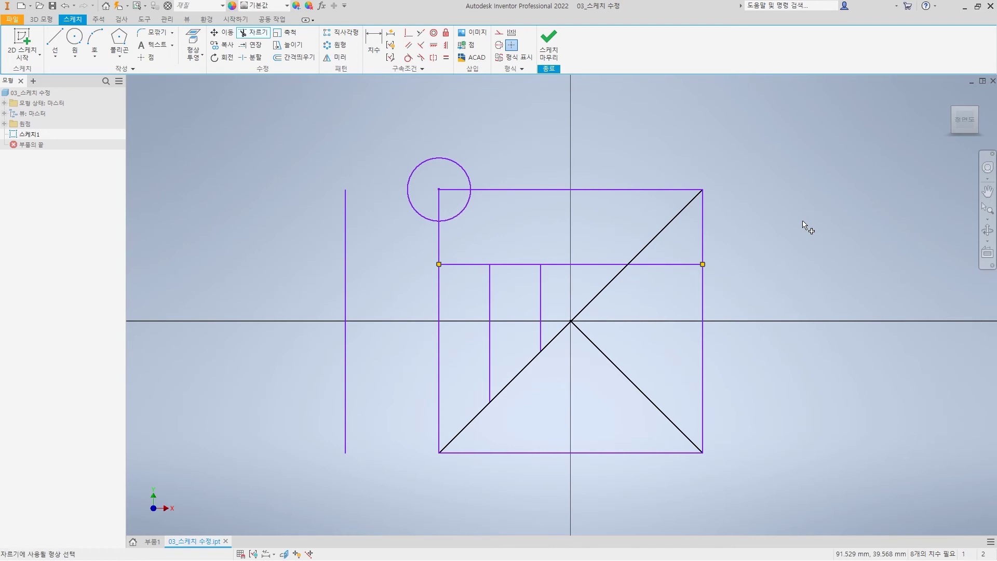
{"action": "left_click", "coordinate": [439, 264], "text": "ctrl"}
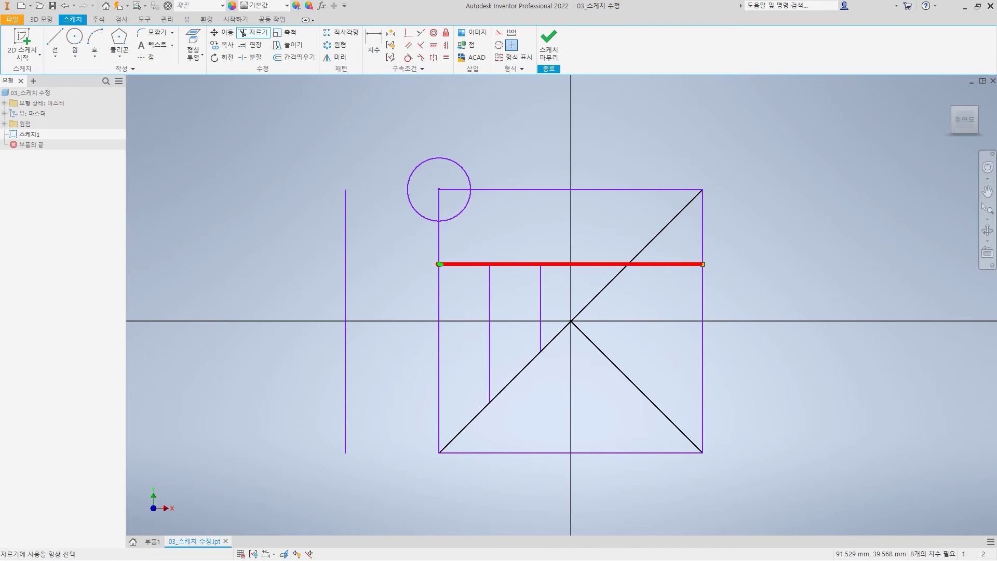
{"action": "left_click", "coordinate": [463, 265]}
{"action": "mouse_move", "coordinate": [521, 260]}
{"action": "left_mouse_down"}
{"action": "mouse_move", "coordinate": [540, 248]}
{"action": "mouse_move", "coordinate": [601, 271]}
{"action": "mouse_move", "coordinate": [621, 260]}
{"action": "mouse_move", "coordinate": [672, 266]}
{"action": "mouse_move", "coordinate": [686, 252]}
{"action": "left_mouse_up"}
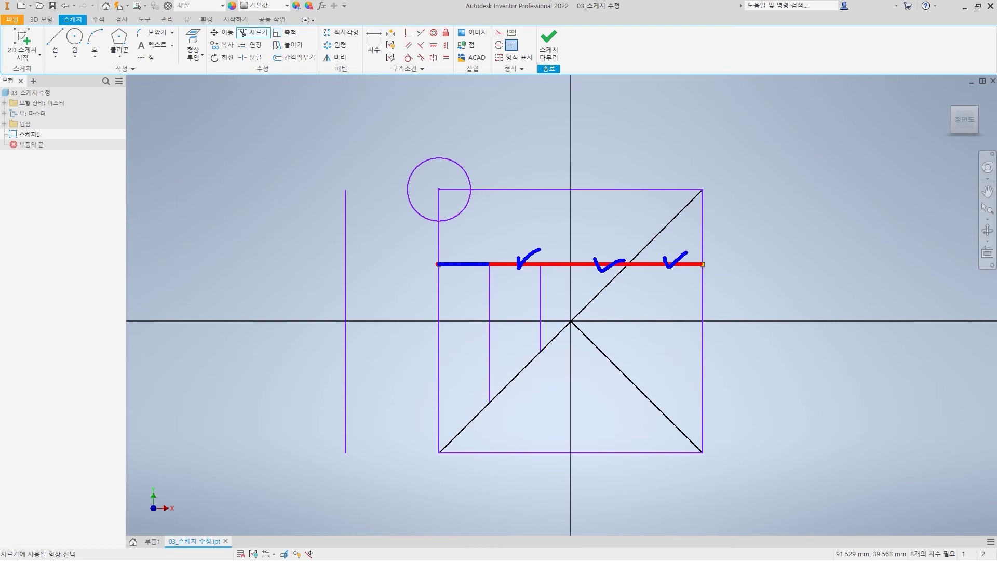
{"action": "mouse_move", "coordinate": [507, 270]}
{"action": "left_mouse_down"}
{"action": "mouse_move", "coordinate": [507, 306]}
{"action": "mouse_move", "coordinate": [530, 311]}
{"action": "left_mouse_up"}
{"action": "mouse_move", "coordinate": [556, 273]}
{"action": "left_mouse_down"}
{"action": "mouse_move", "coordinate": [553, 299]}
{"action": "mouse_move", "coordinate": [568, 293]}
{"action": "mouse_move", "coordinate": [569, 267]}
{"action": "left_mouse_up"}
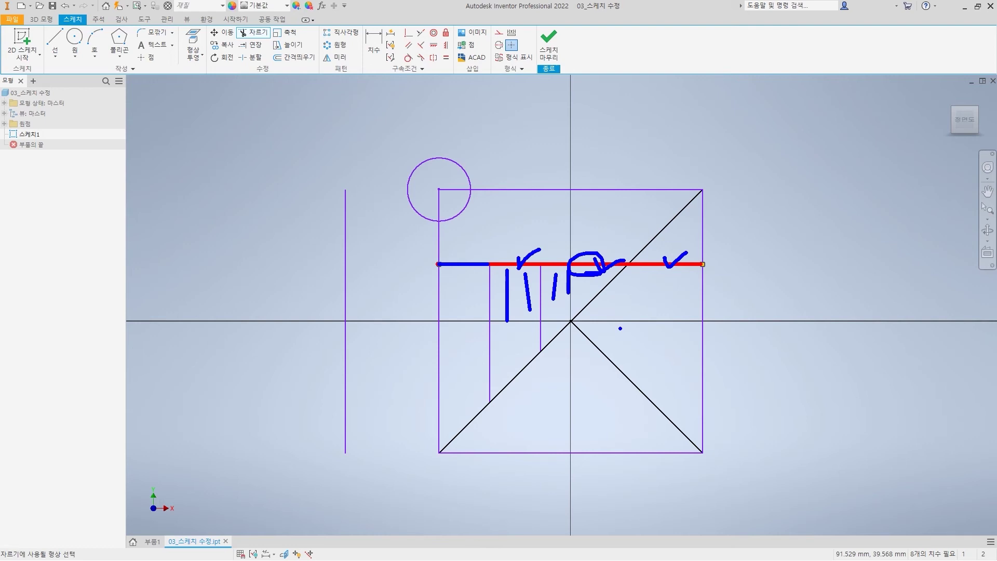
{"action": "key", "text": "Escape"}
Trim the horizontal line from the left inner vertical to the square's right side, using the square's left side and that vertical as cutting boundaries.
{"action": "key", "text": "x"}
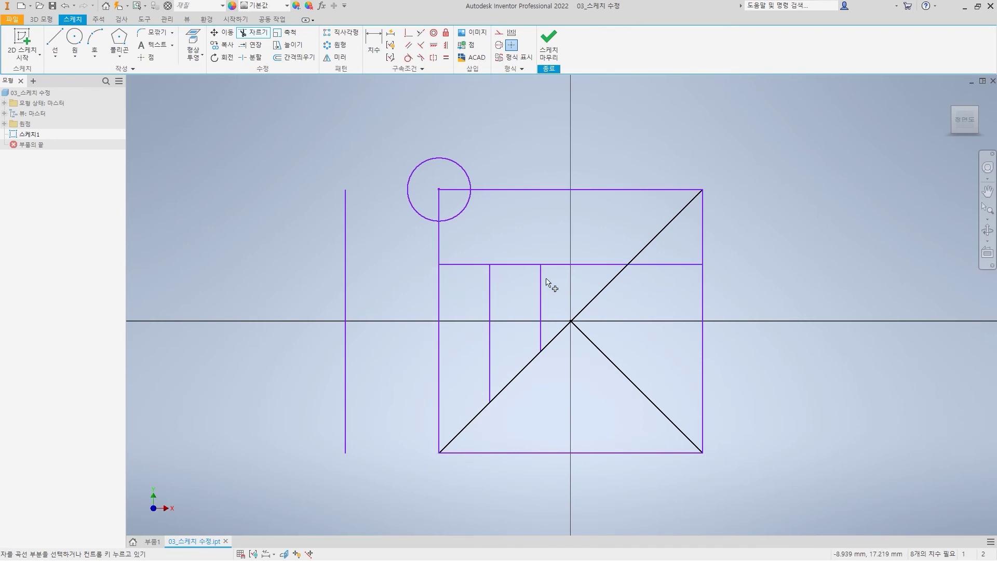
{"action": "left_click", "coordinate": [440, 281], "text": "ctrl"}
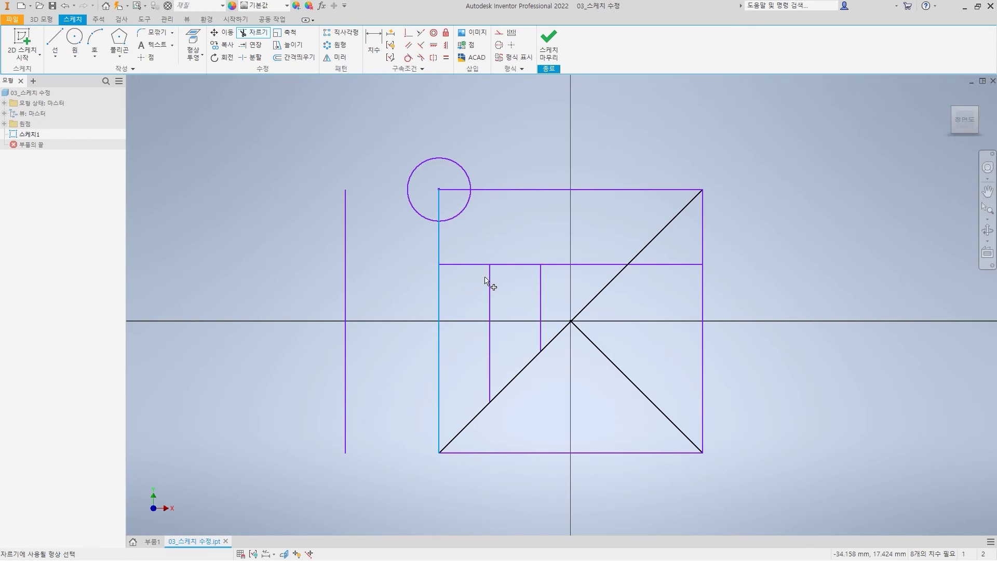
{"action": "left_click", "coordinate": [489, 281], "text": "ctrl"}
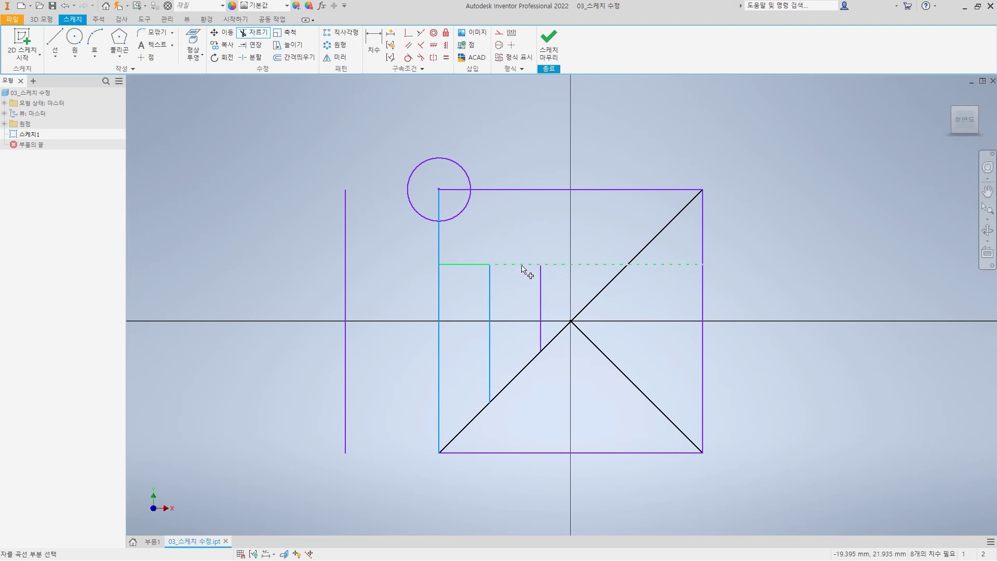
{"action": "left_click", "coordinate": [522, 267]}
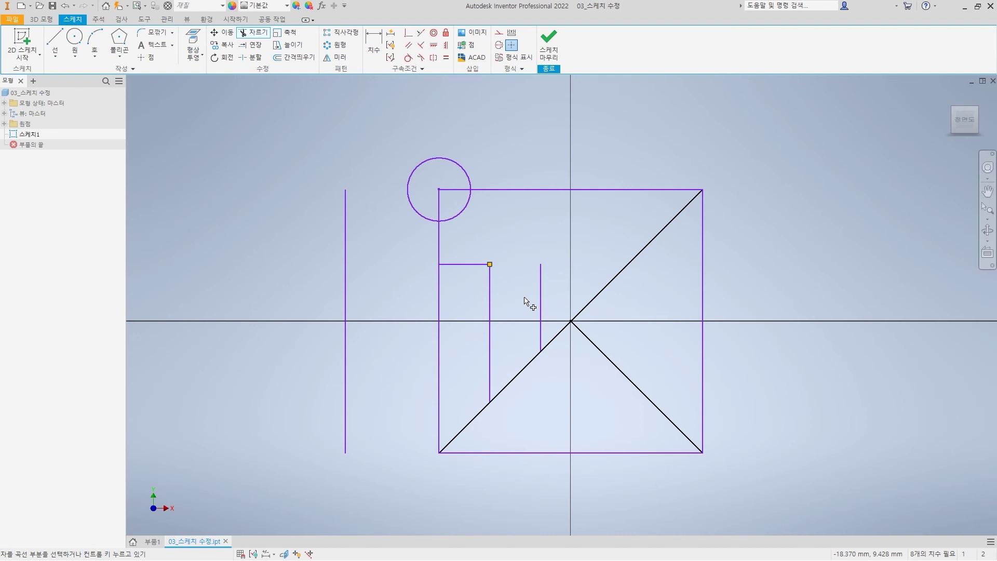
{"action": "key", "text": "ctrl"}
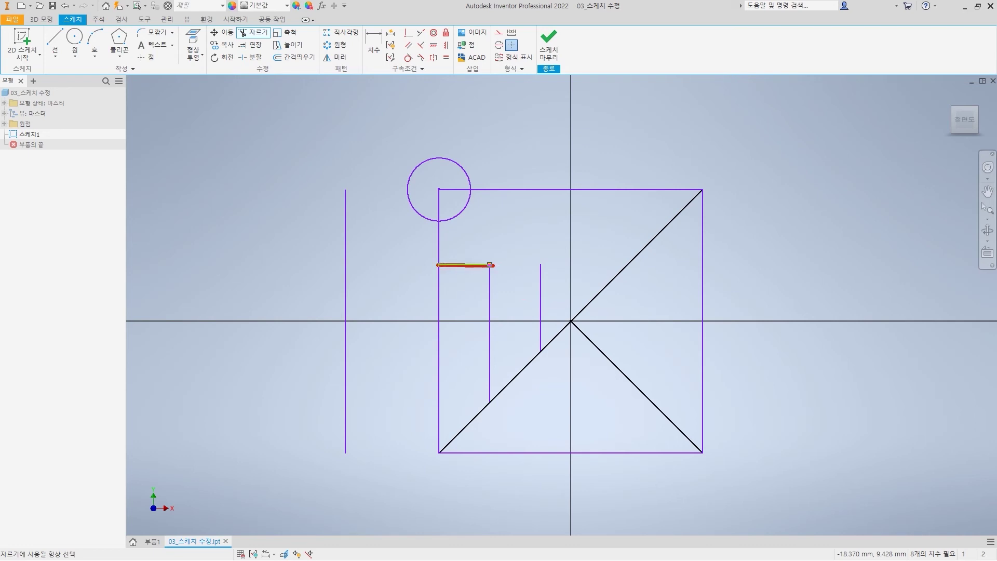
{"action": "mouse_move", "coordinate": [712, 267]}
{"action": "left_mouse_down"}
{"action": "mouse_move", "coordinate": [699, 259]}
{"action": "mouse_move", "coordinate": [718, 267]}
{"action": "left_mouse_up"}
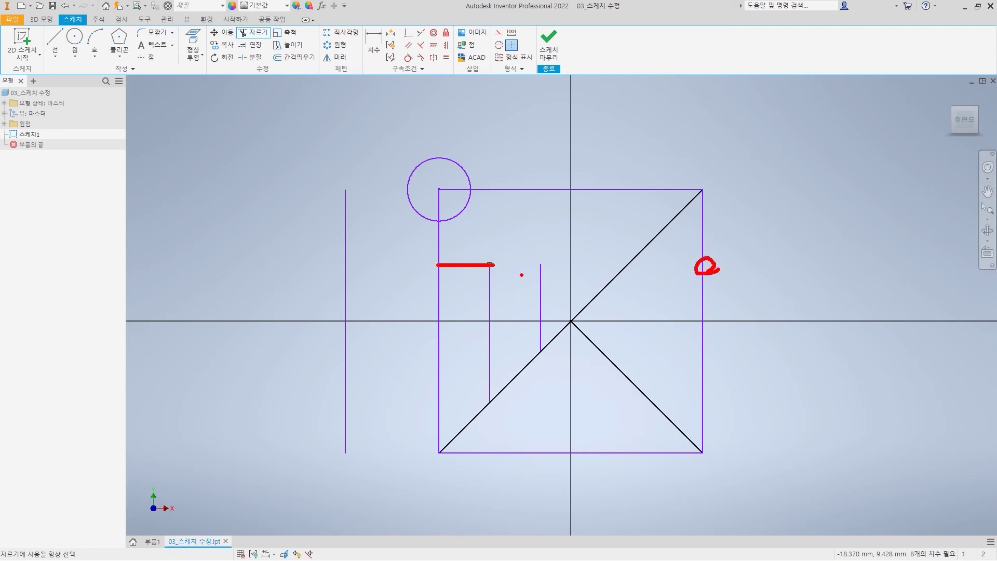
{"action": "left_click_drag", "start_coordinate": [488, 266], "coordinate": [701, 265]}
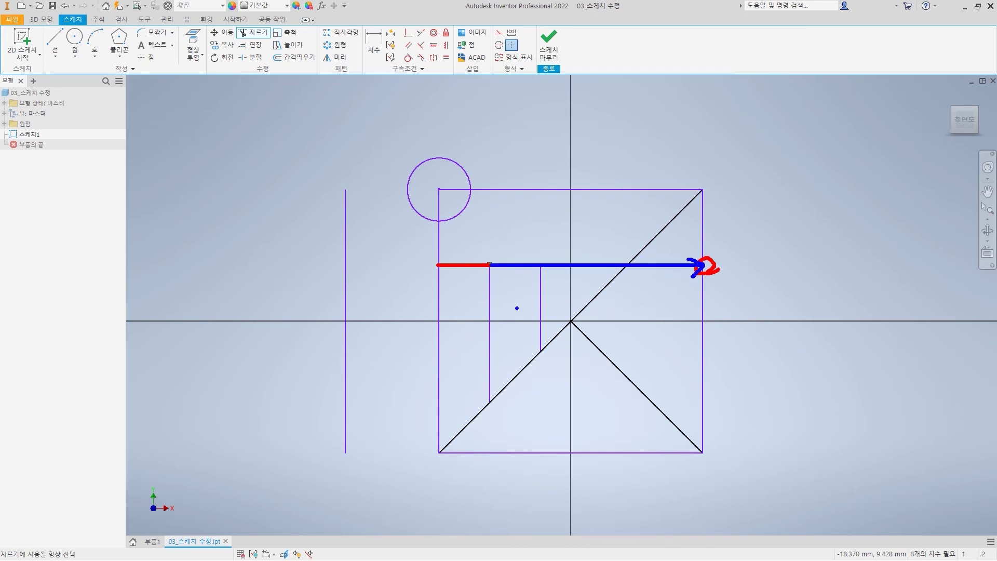
{"action": "key", "text": "Escape"}
{"action": "left_click_drag", "start_coordinate": [438, 265], "coordinate": [489, 265]}
{"action": "key", "text": "b"}
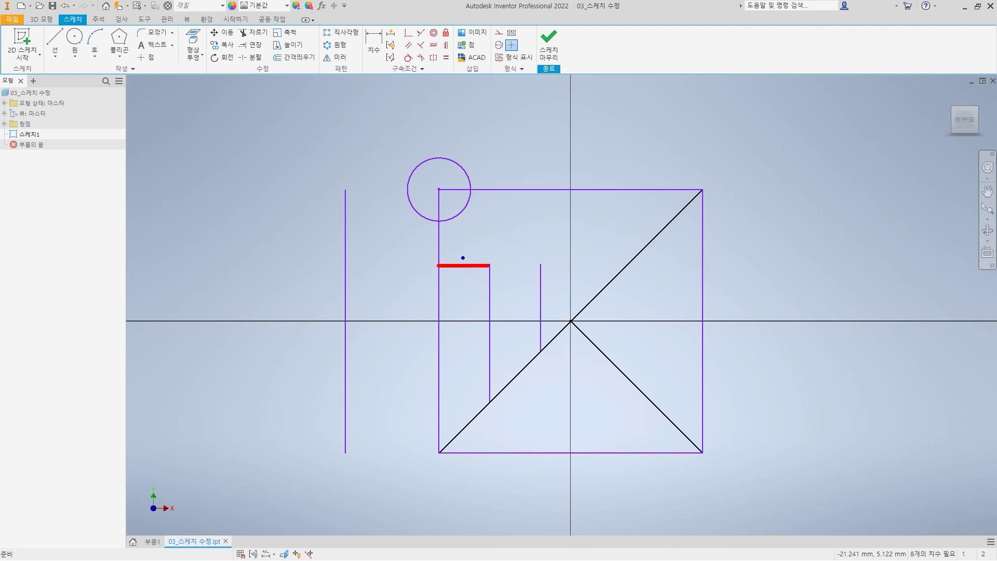